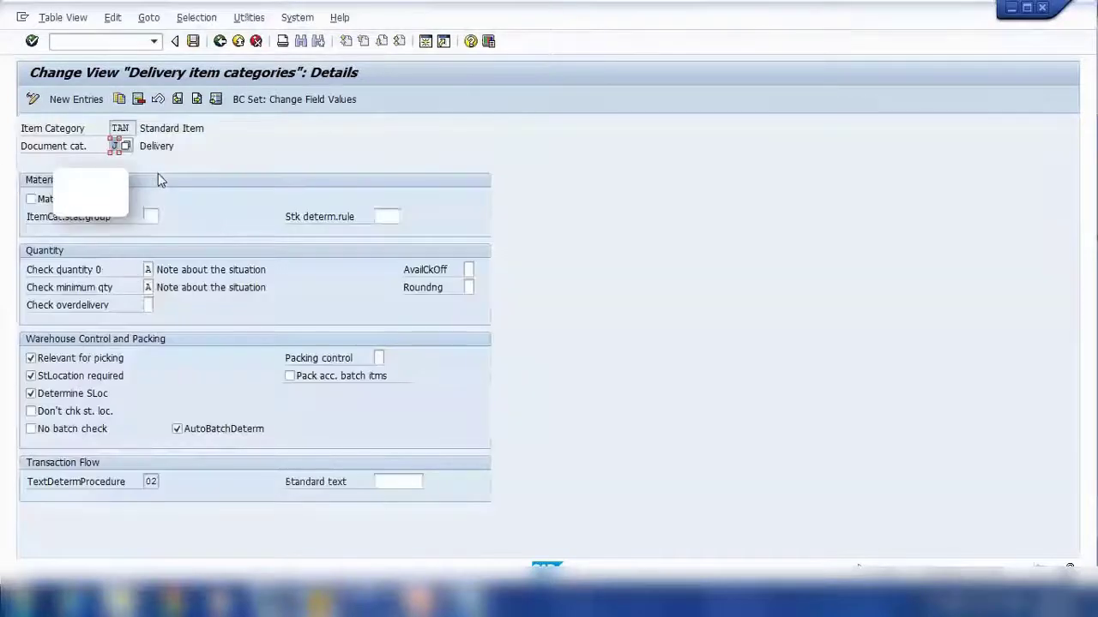
# Show the packing control options for delivery item category TAN and review the sales order to billing sequence in Notepad
pyautogui.click(378, 359)
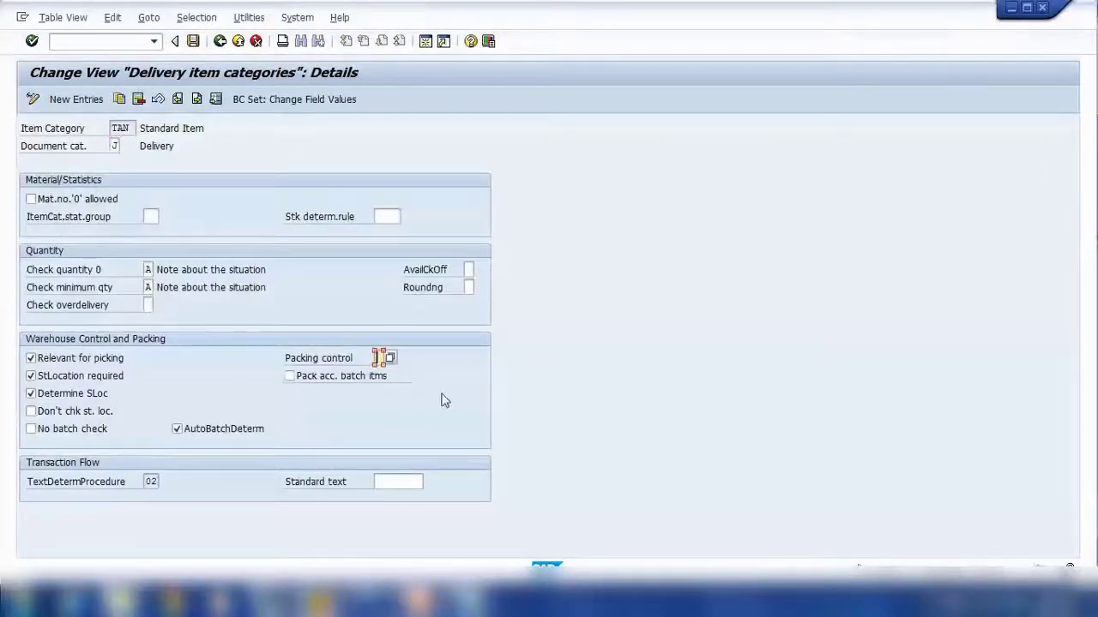
pyautogui.click(388, 359)
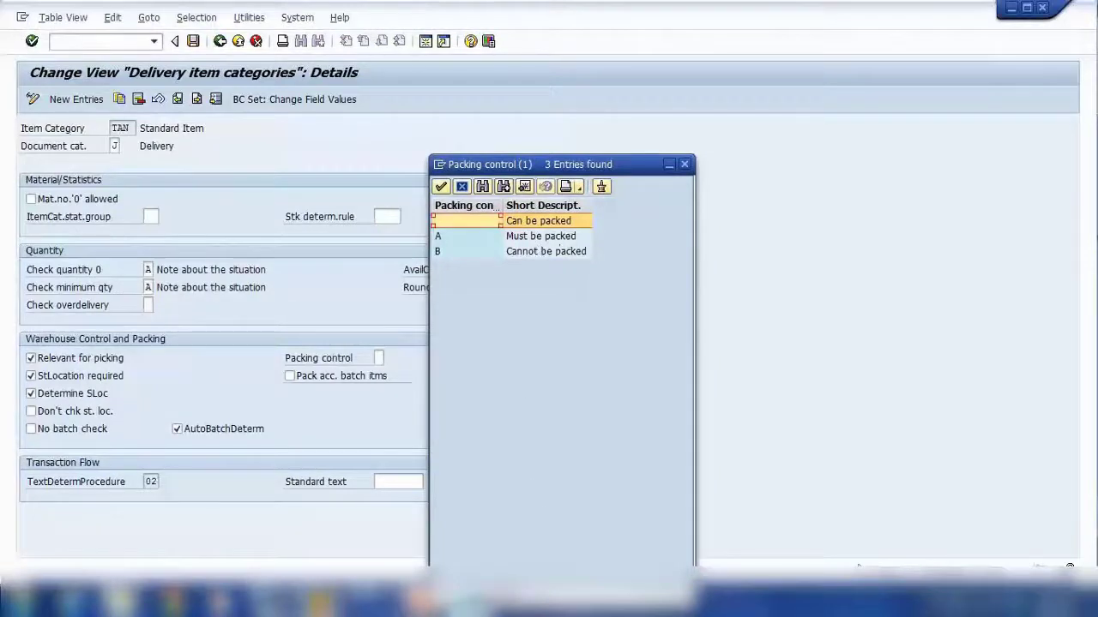
pyautogui.click(469, 604)
pyautogui.moveTo(227, 186); pyautogui.dragTo(437, 225)
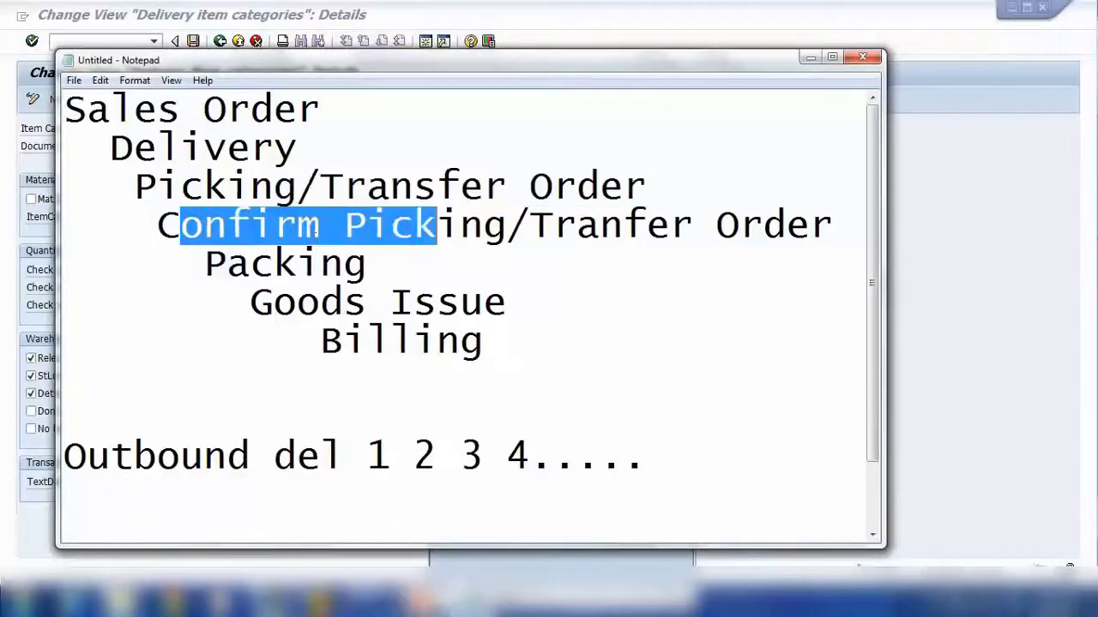
pyautogui.moveTo(273, 315); pyautogui.dragTo(548, 286)
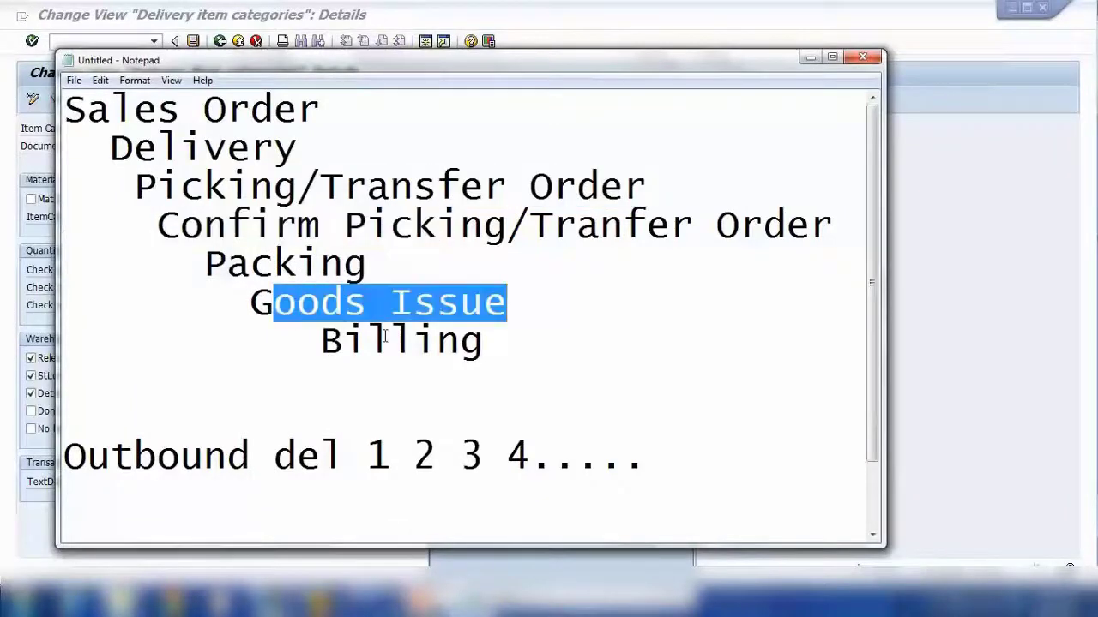
pyautogui.moveTo(385, 336); pyautogui.dragTo(564, 333)
pyautogui.click(811, 56)
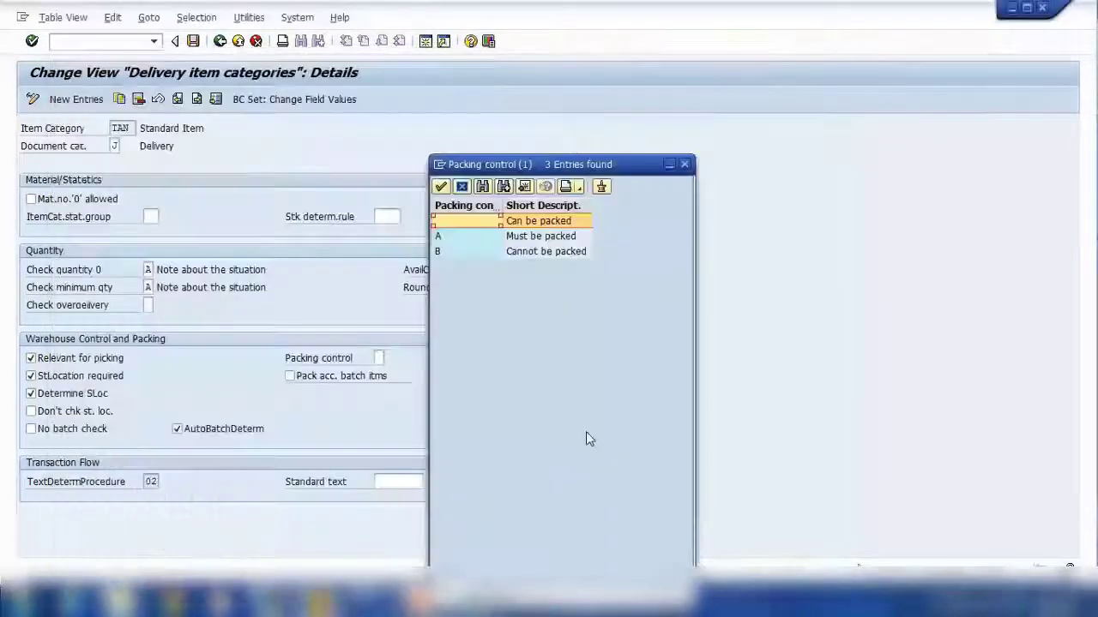
# Examine the "Must be packed" option against the Packing and Goods Issue stages in the Notepad process list
pyautogui.click(546, 239)
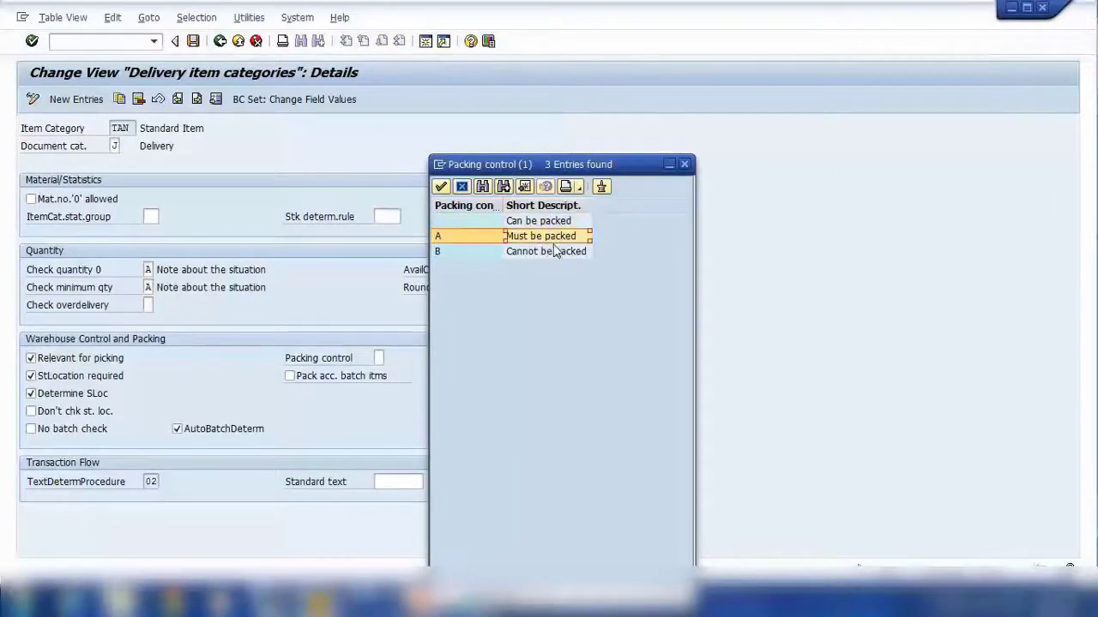
pyautogui.click(469, 605)
pyautogui.click(367, 342)
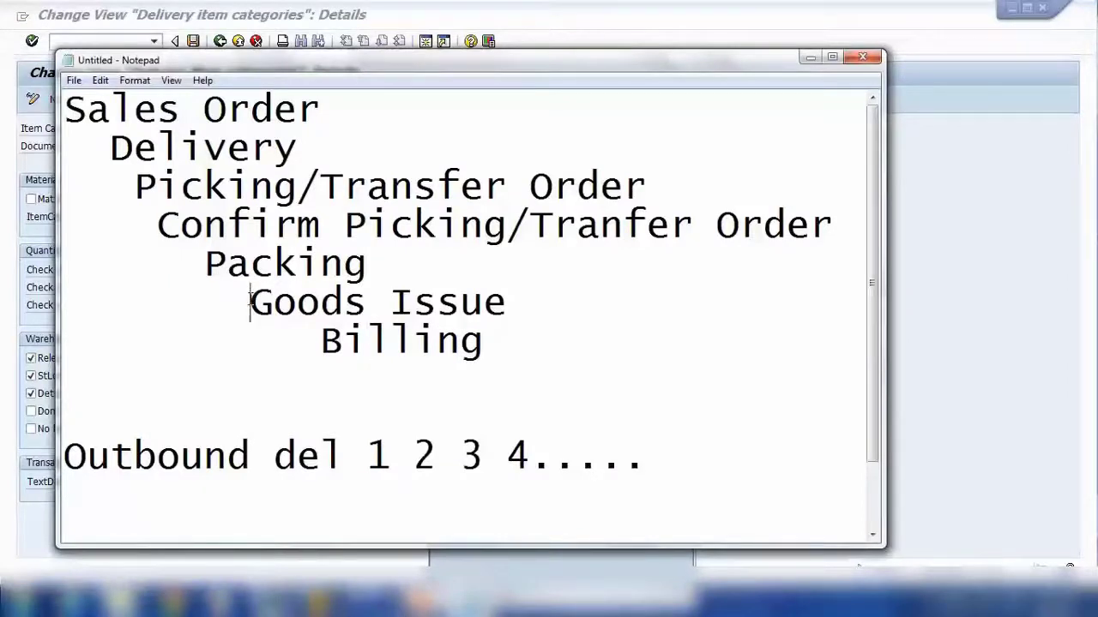
pyautogui.moveTo(249, 300); pyautogui.dragTo(510, 300)
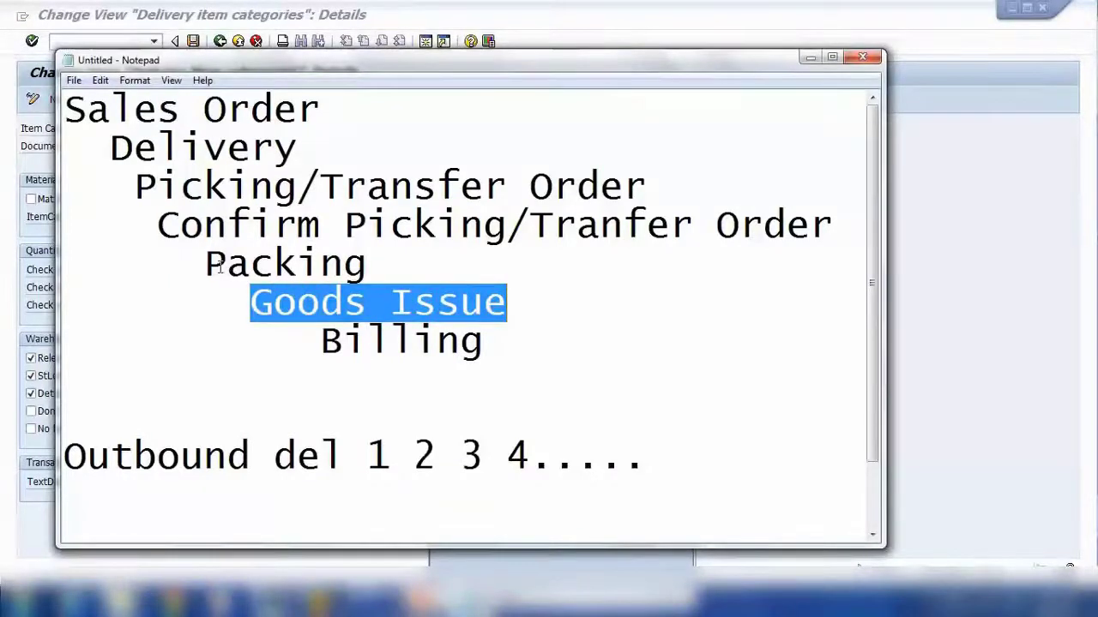
pyautogui.moveTo(204, 264); pyautogui.dragTo(388, 263)
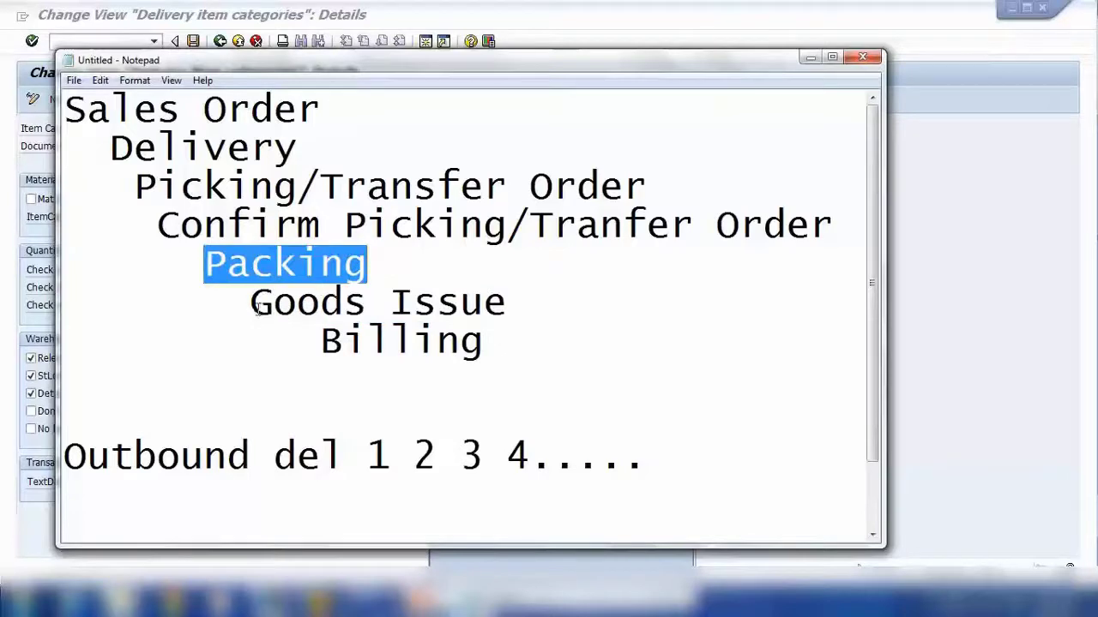
pyautogui.moveTo(255, 305); pyautogui.dragTo(525, 300)
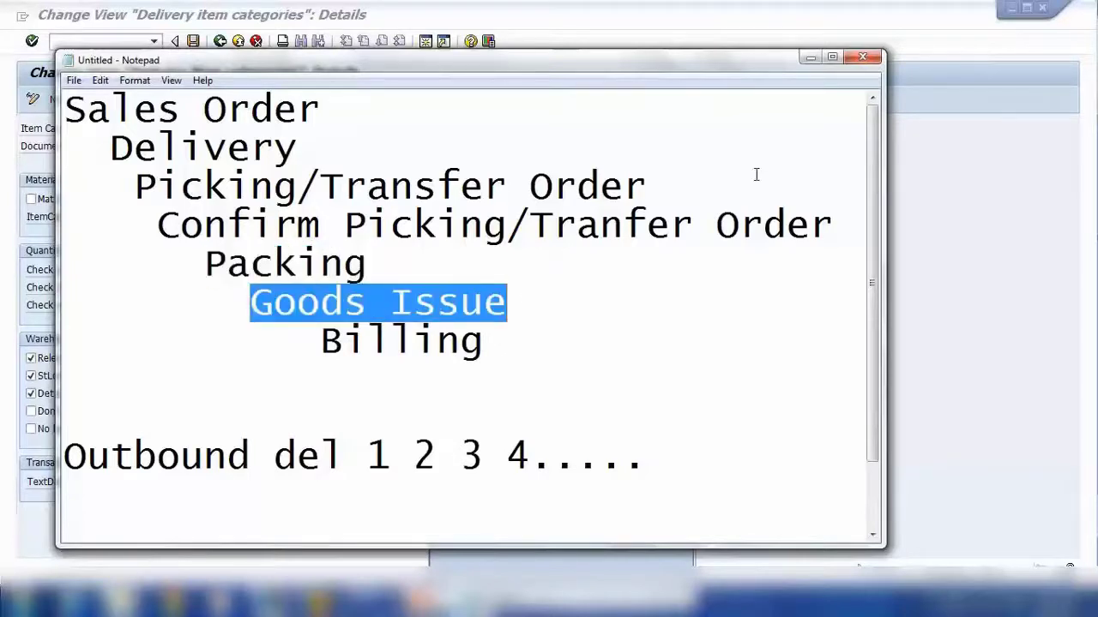
pyautogui.click(809, 58)
# Examine the "Cannot be packed" option and return to the delivery item categories overview without changing packing control
pyautogui.click(547, 253)
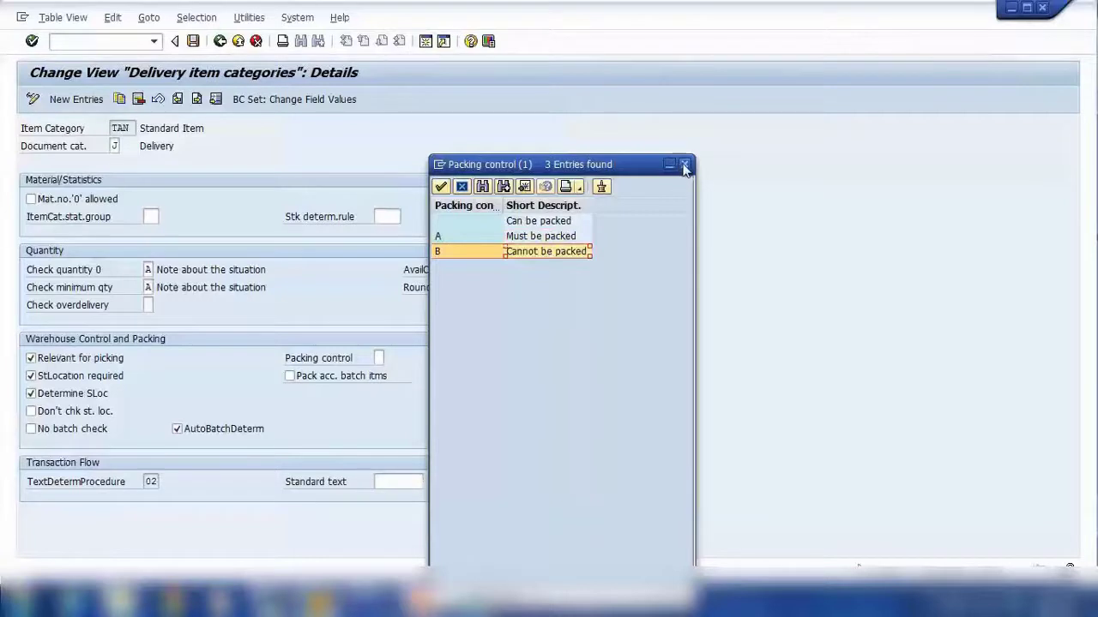
pyautogui.doubleClick(448, 253)
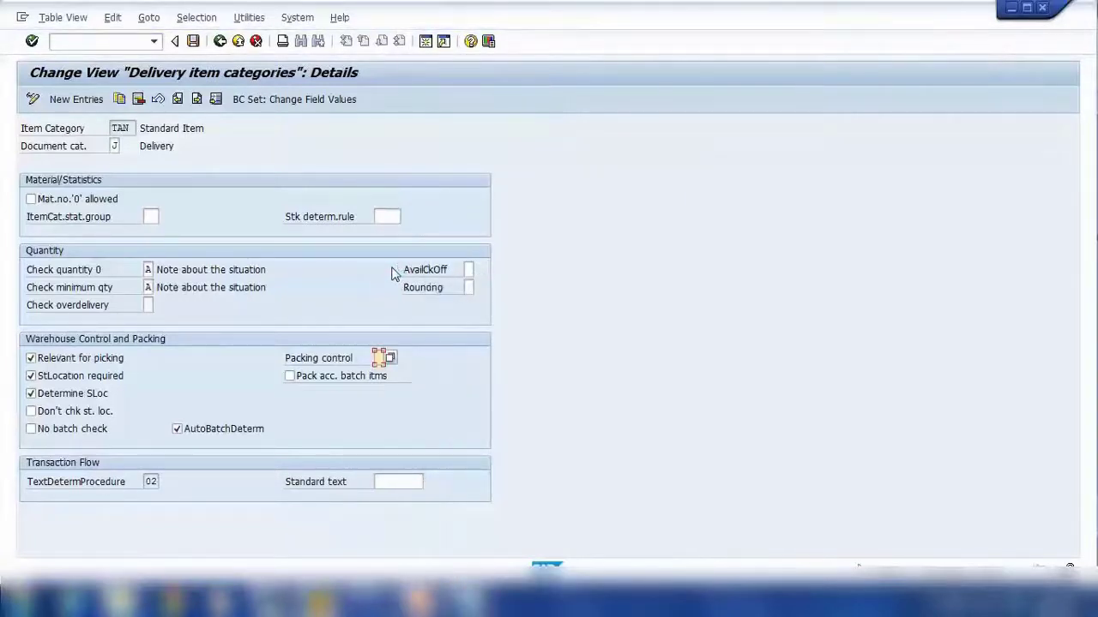
pyautogui.click(220, 41)
# Switch to the PowerPoint presentation and view the Packing and Handling Units slides as a slide show
pyautogui.click(326, 600)
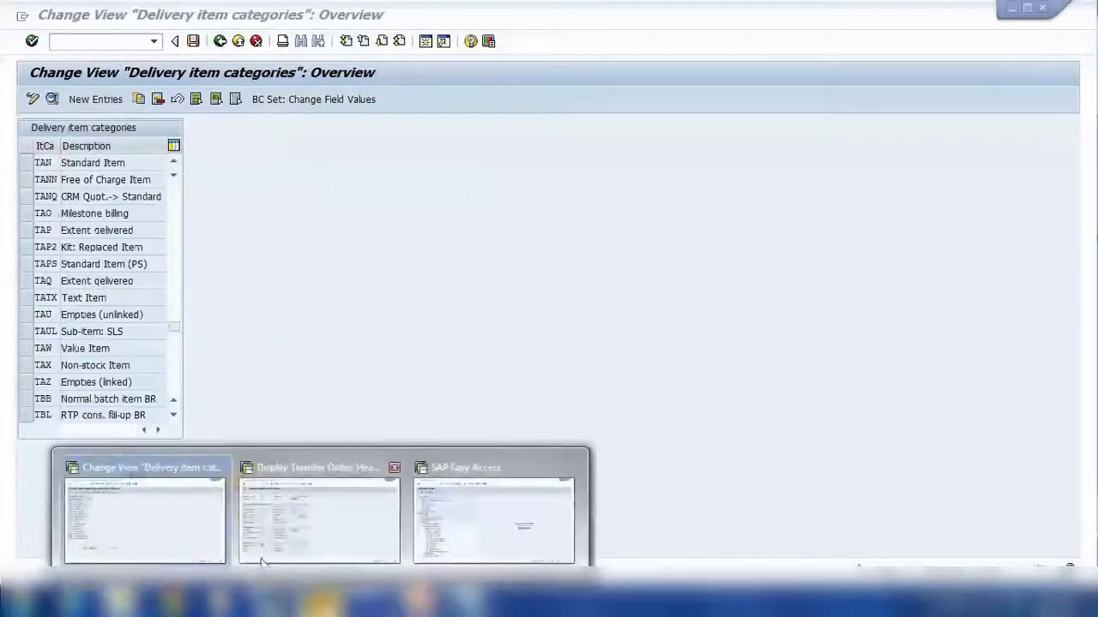
pyautogui.click(421, 600)
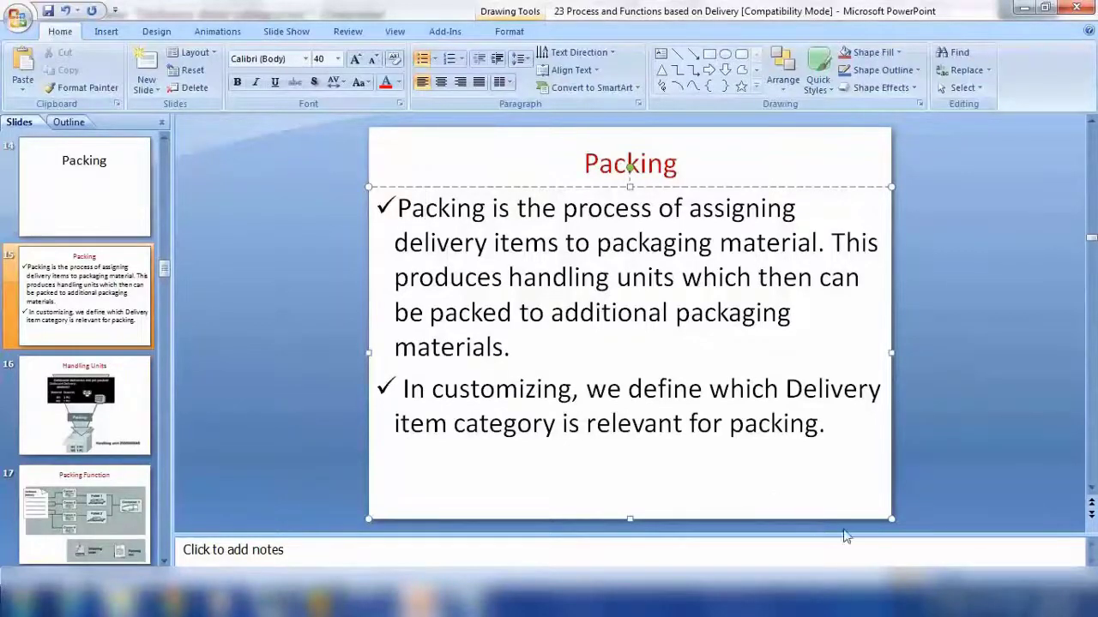
pyautogui.hotkey('shift', 'F5')
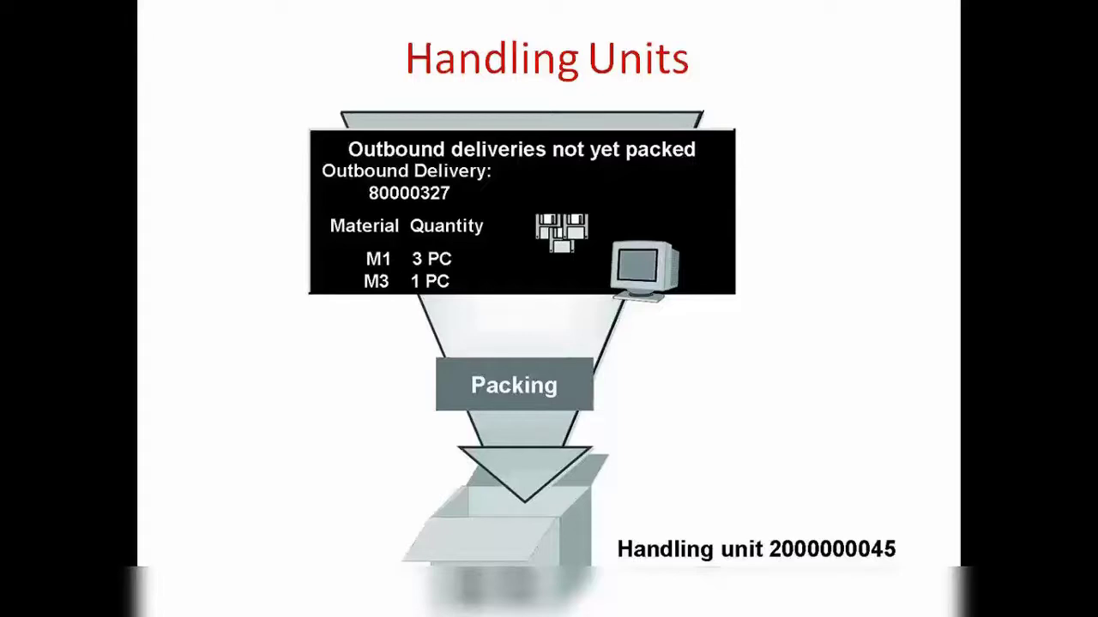
pyautogui.press('Escape')
# Switch to the SAP Easy Access session and try to open the preset outbound delivery for changing
pyautogui.moveTo(246, 502)
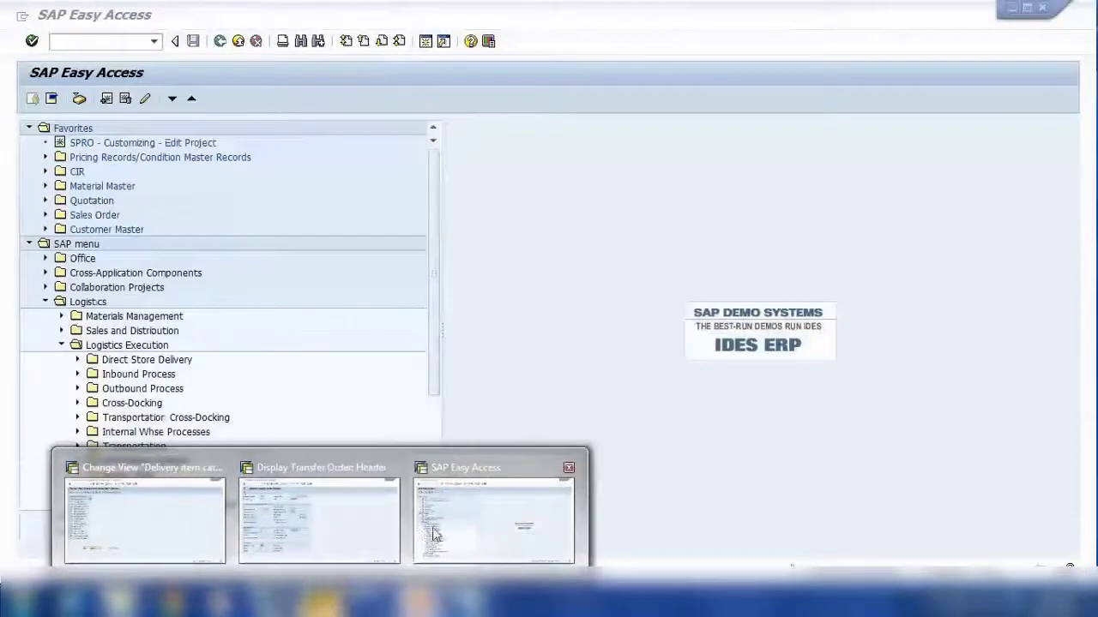
pyautogui.click(433, 534)
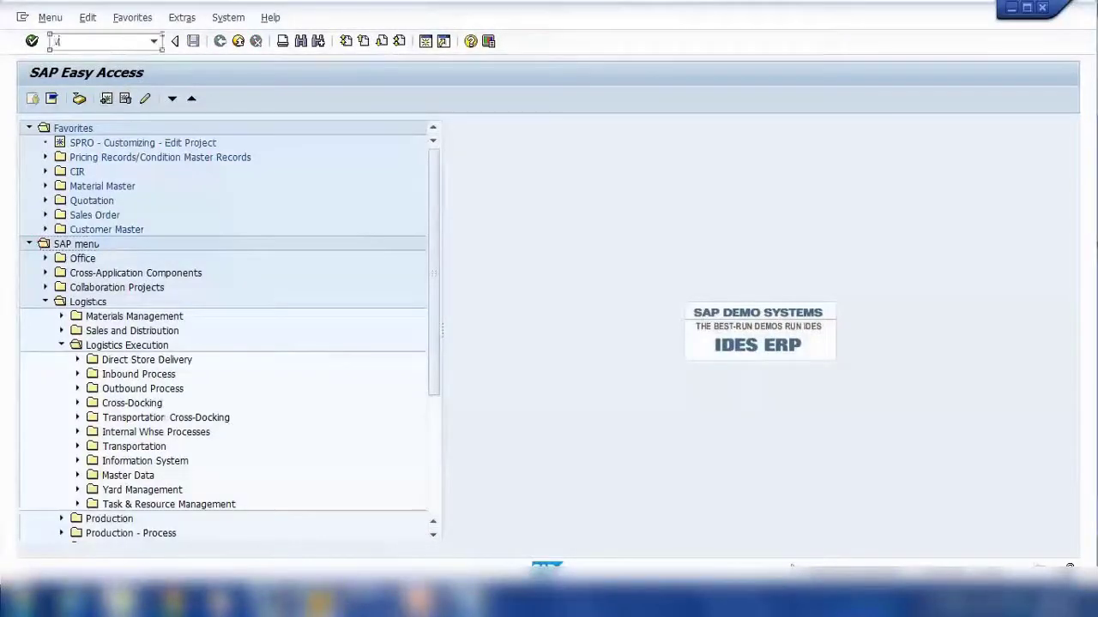
pyautogui.press('Return')
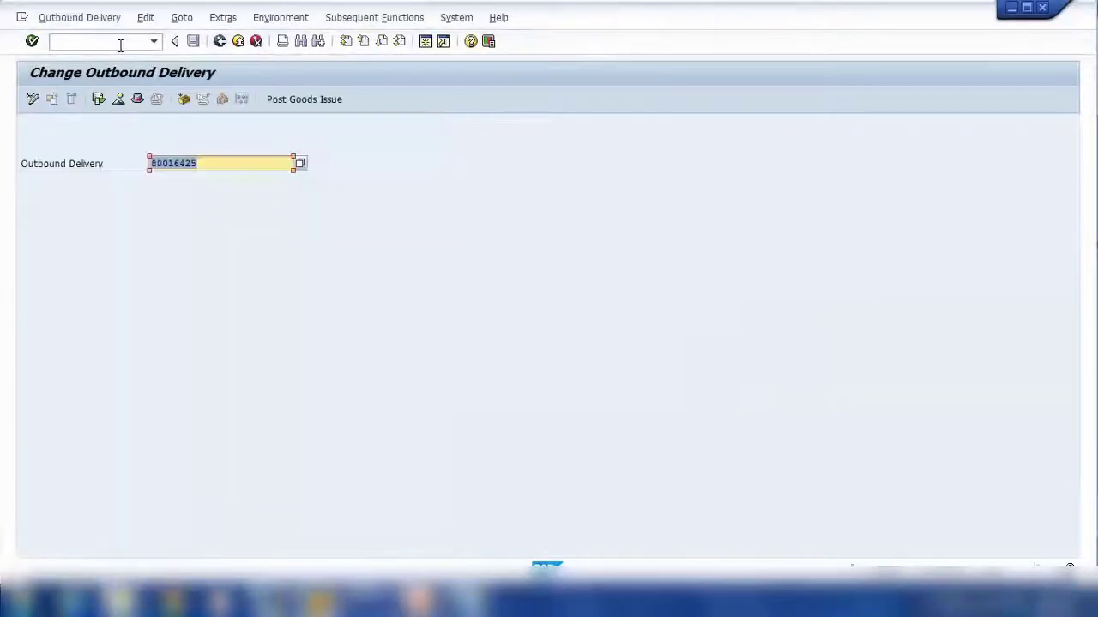
pyautogui.press('Return')
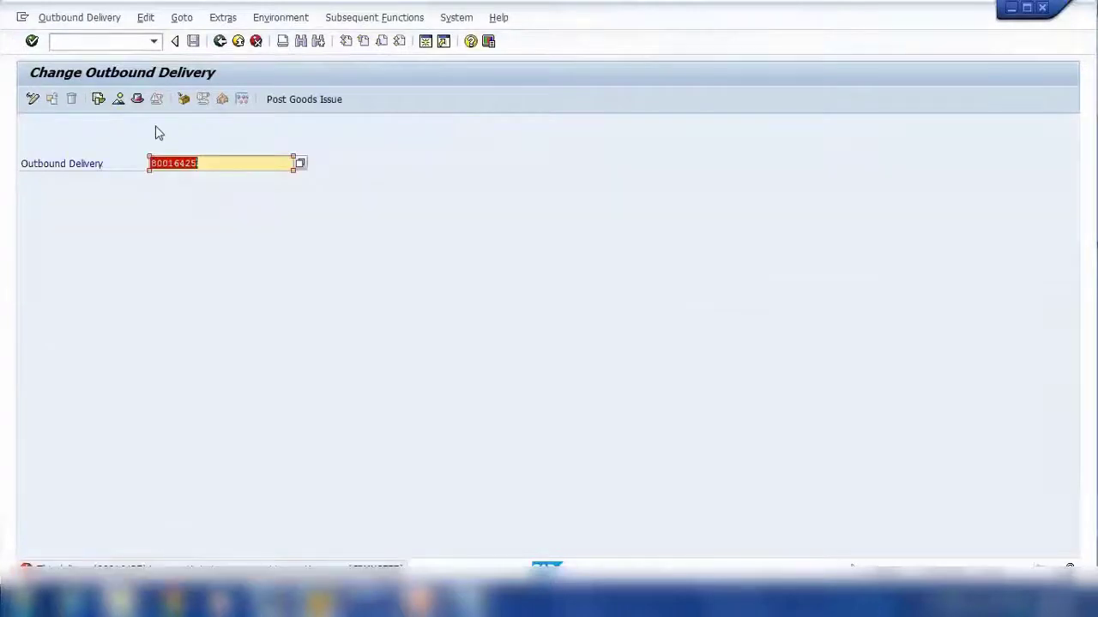
# Leave the transfer order header display in the other SAP session and open the related delivery in change mode
pyautogui.moveTo(321, 603)
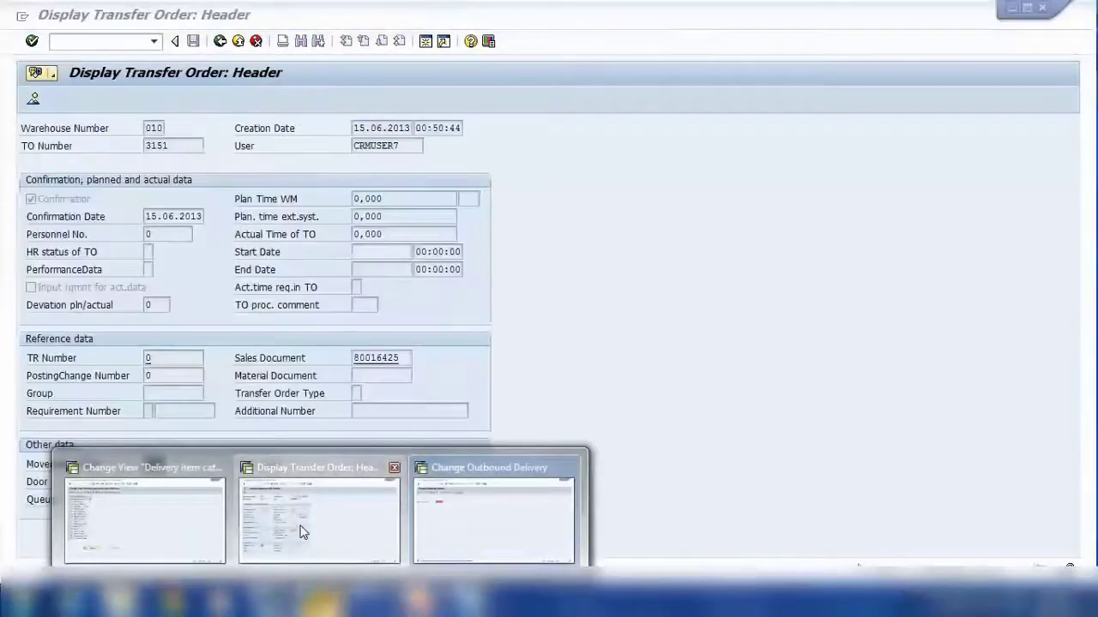
pyautogui.click(302, 533)
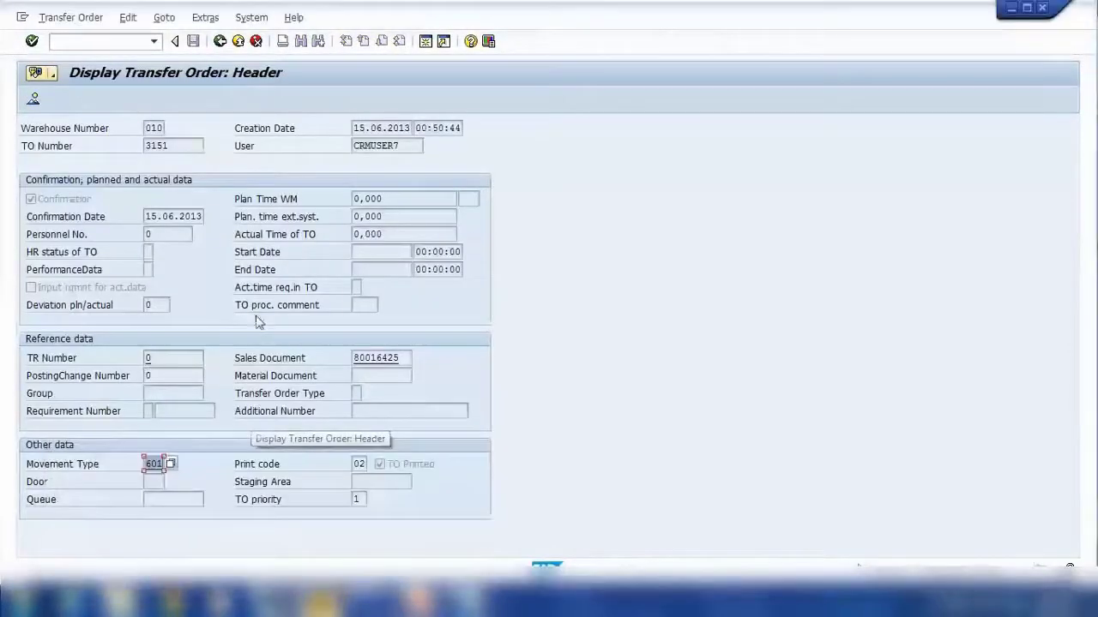
pyautogui.click(220, 41)
pyautogui.click(221, 41)
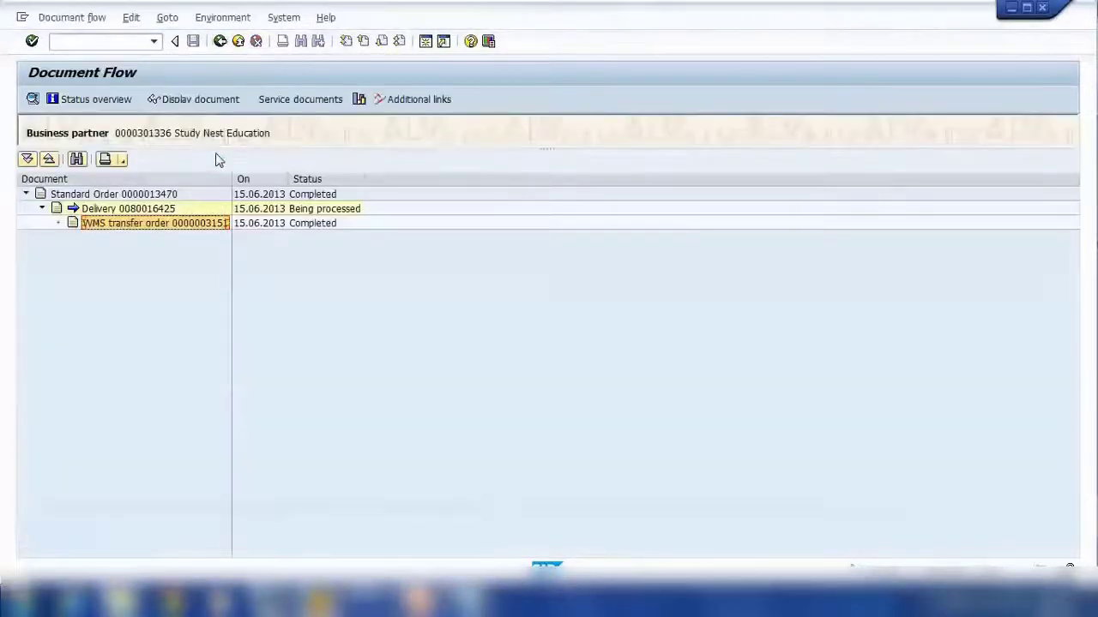
pyautogui.doubleClick(172, 208)
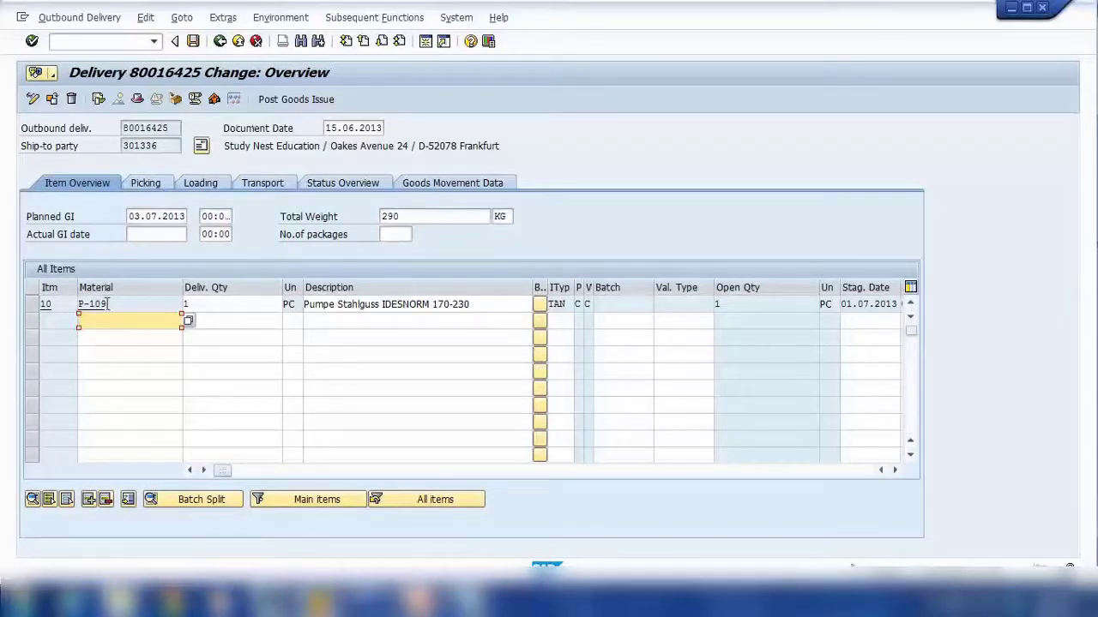
# Select item 10 with material P-109 in the delivery and open its handling unit processing for packing
pyautogui.click(33, 305)
pyautogui.click(33, 303)
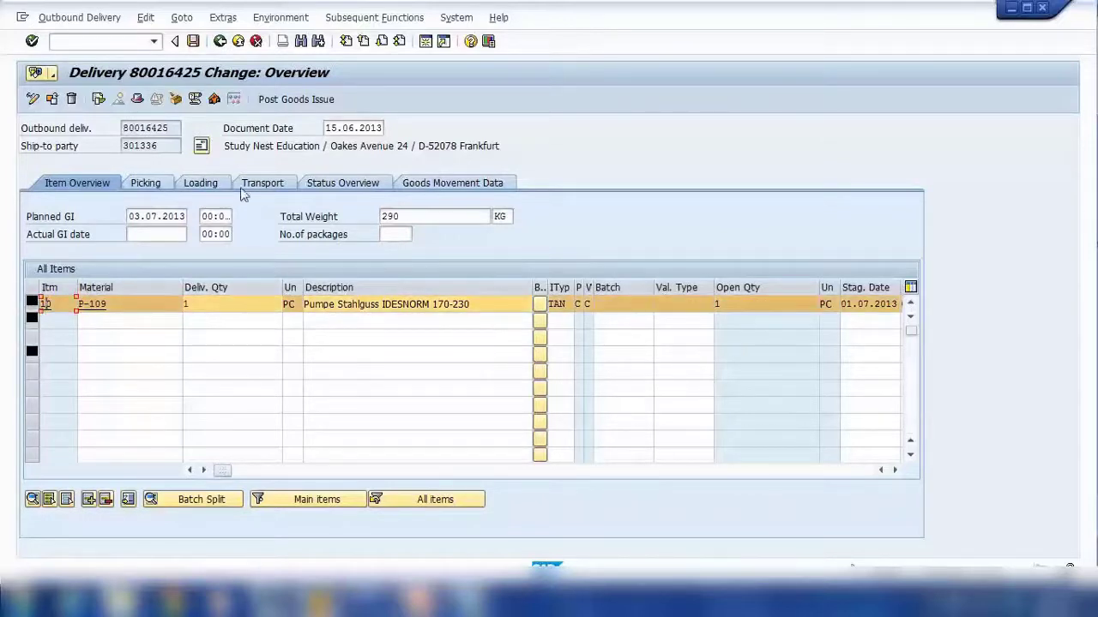
pyautogui.click(184, 304)
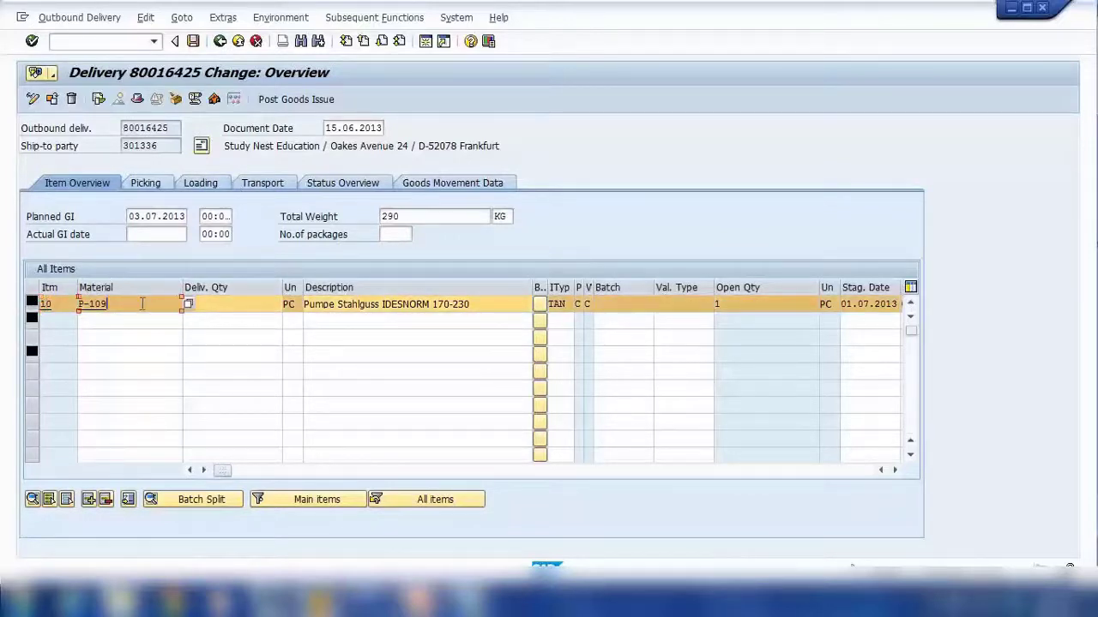
pyautogui.click(177, 101)
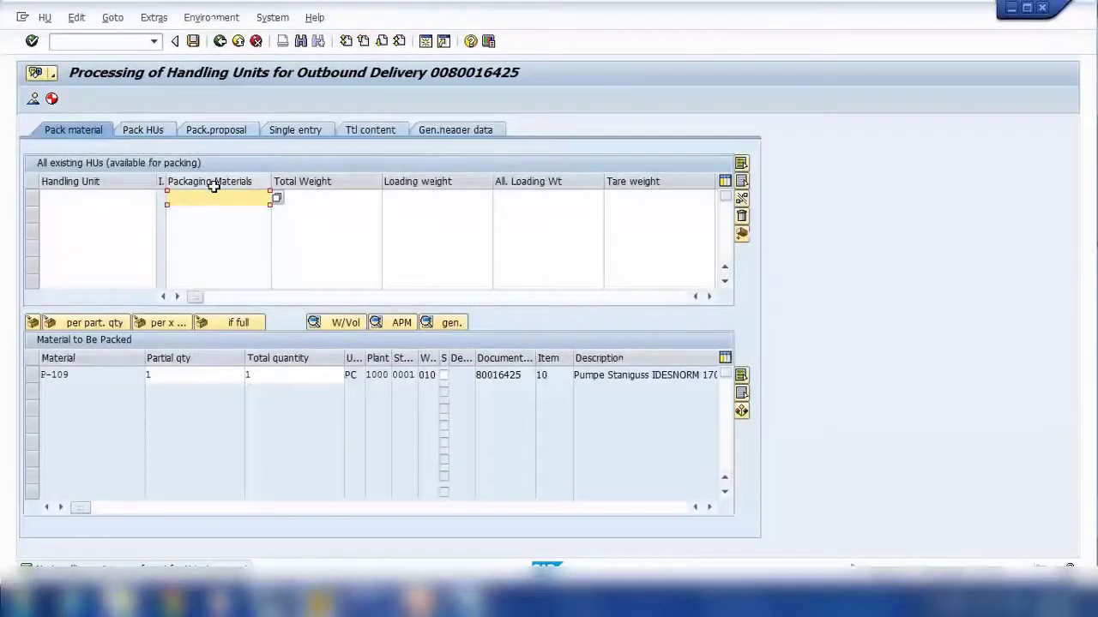
# Select P-109 as the material to be packed and check the packaging materials entry for a new handling unit
pyautogui.click(31, 374)
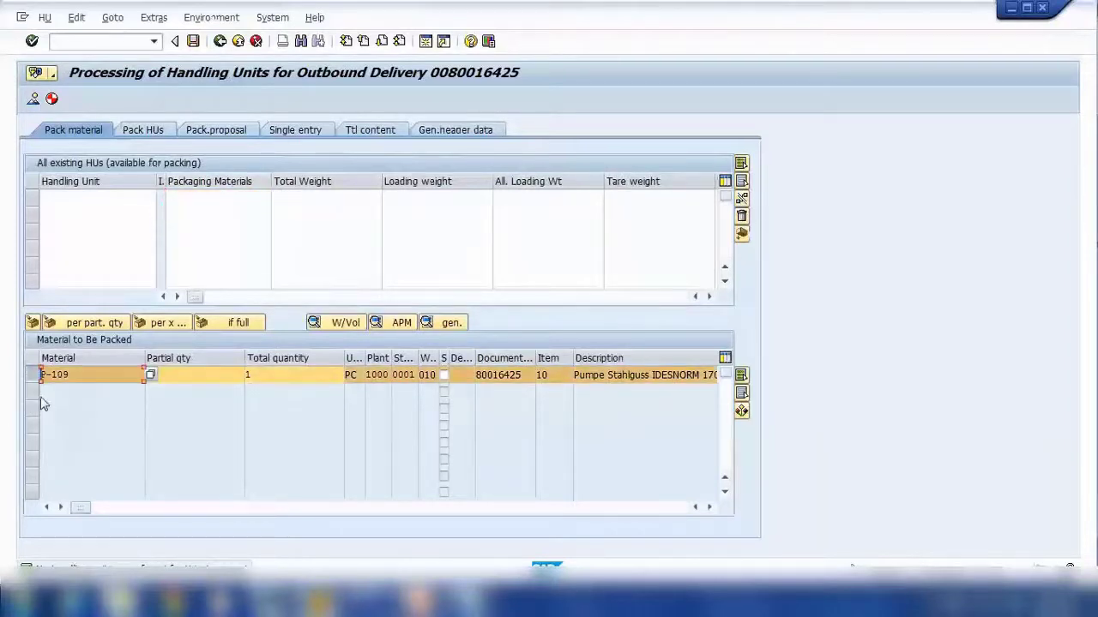
pyautogui.click(228, 202)
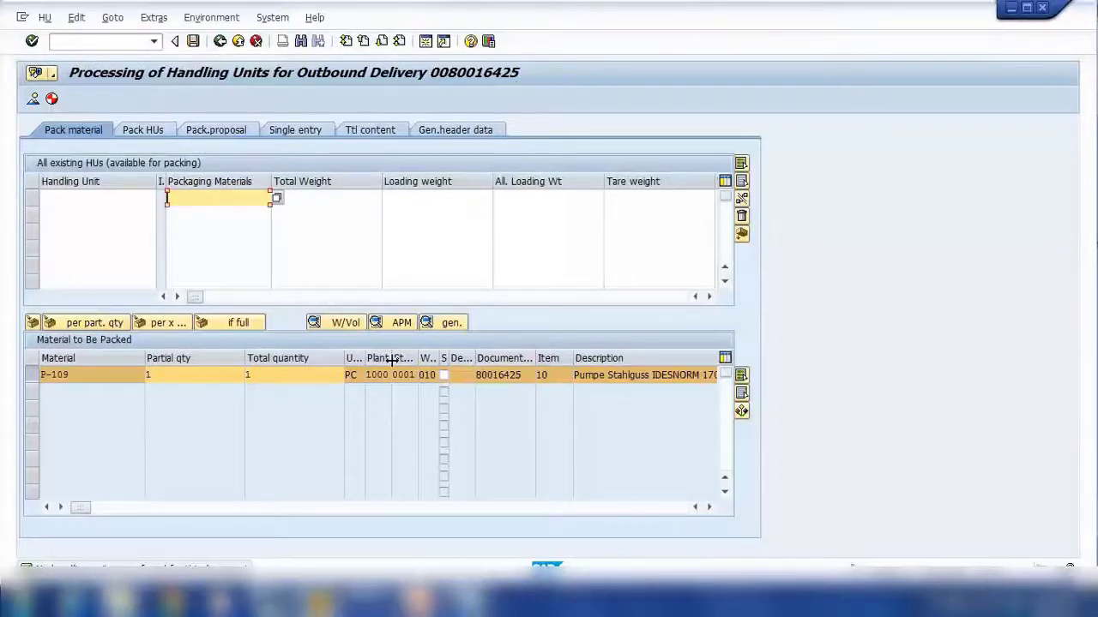
pyautogui.press('Return')
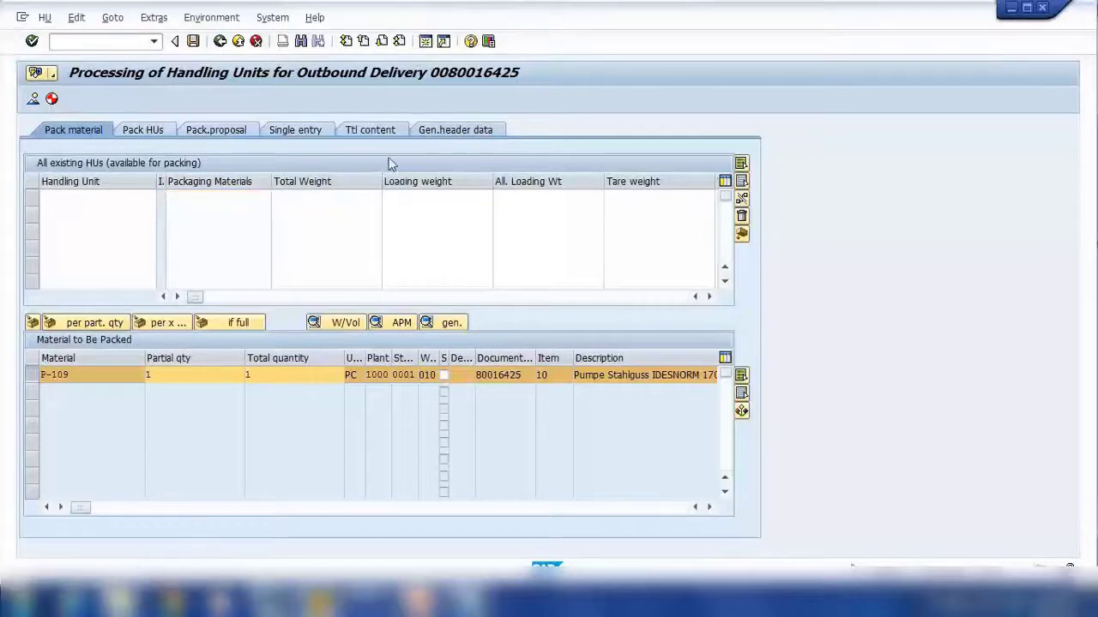
# Return to SAP Easy Access and start material creation with transaction mm01
pyautogui.press('F3')
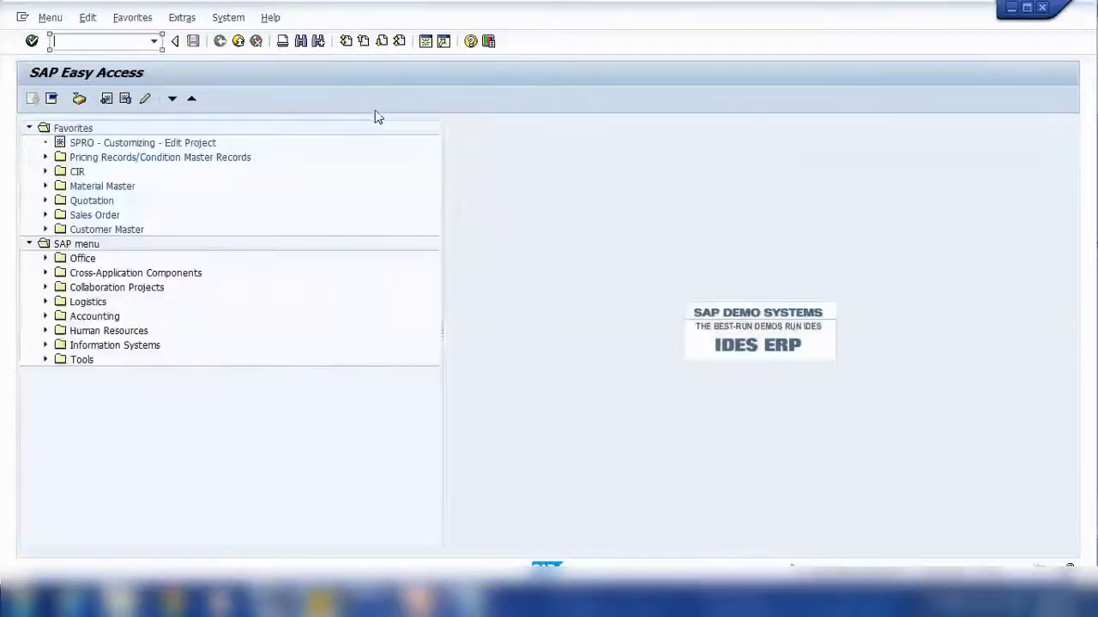
pyautogui.write('mm01')
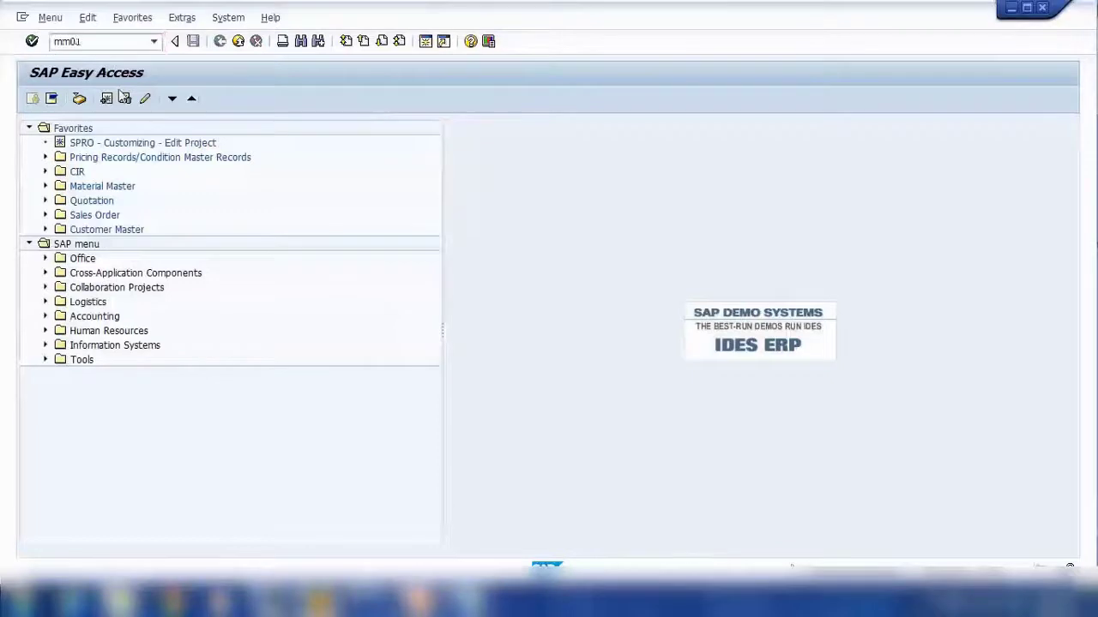
pyautogui.press('Return')
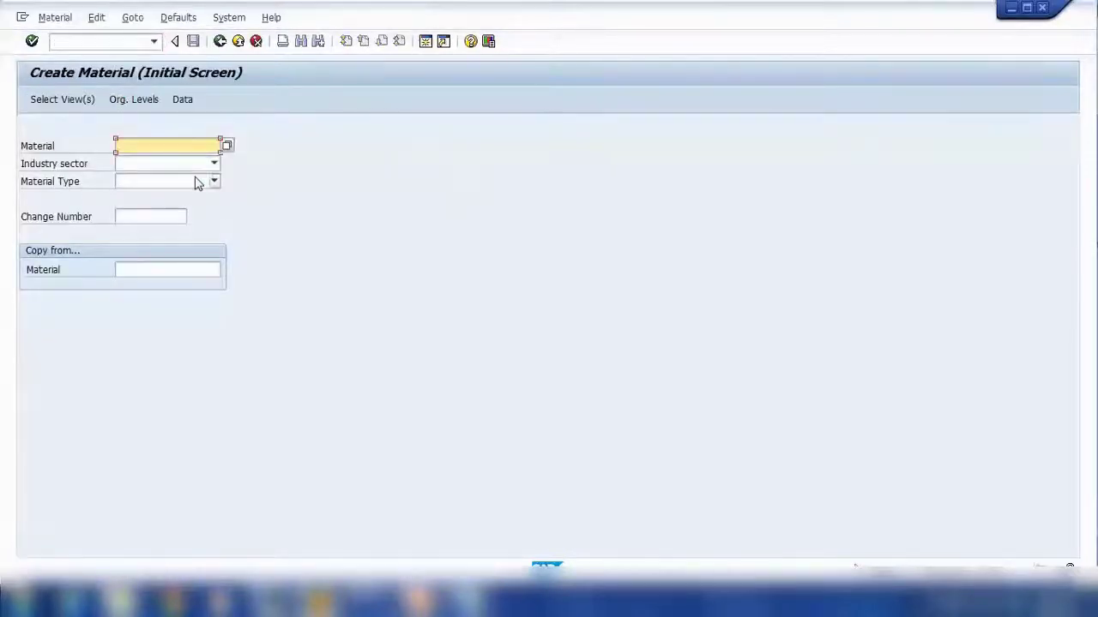
# Set the new material's industry sector to Mechanical Engineering and its material type to VERP Packaging
pyautogui.click(214, 164)
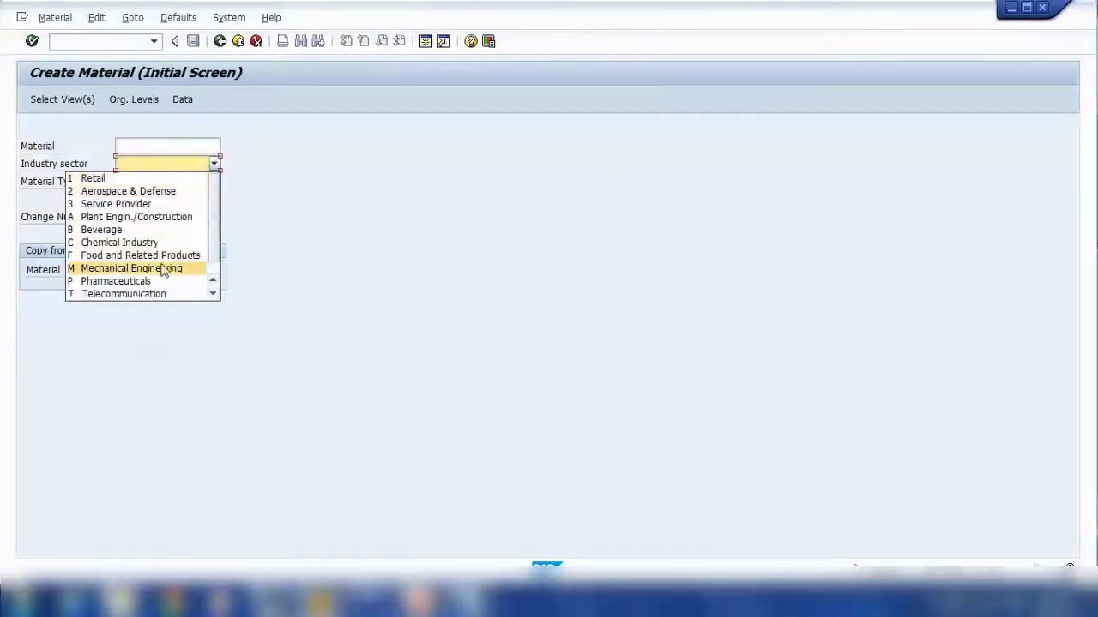
pyautogui.click(166, 268)
pyautogui.click(214, 184)
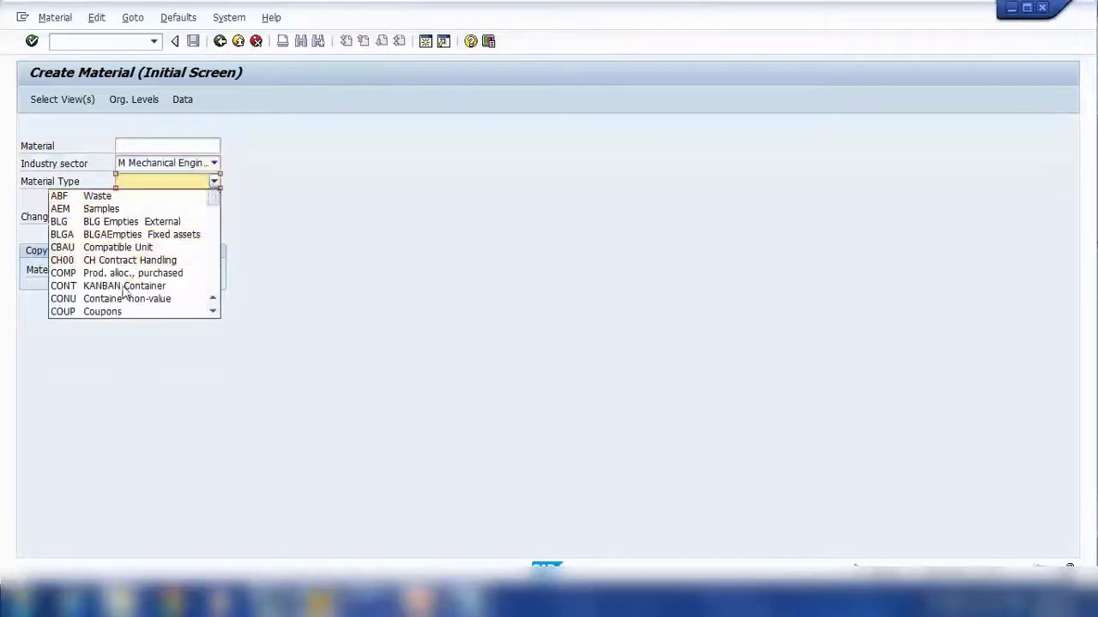
pyautogui.scroll(-2, 124, 296)
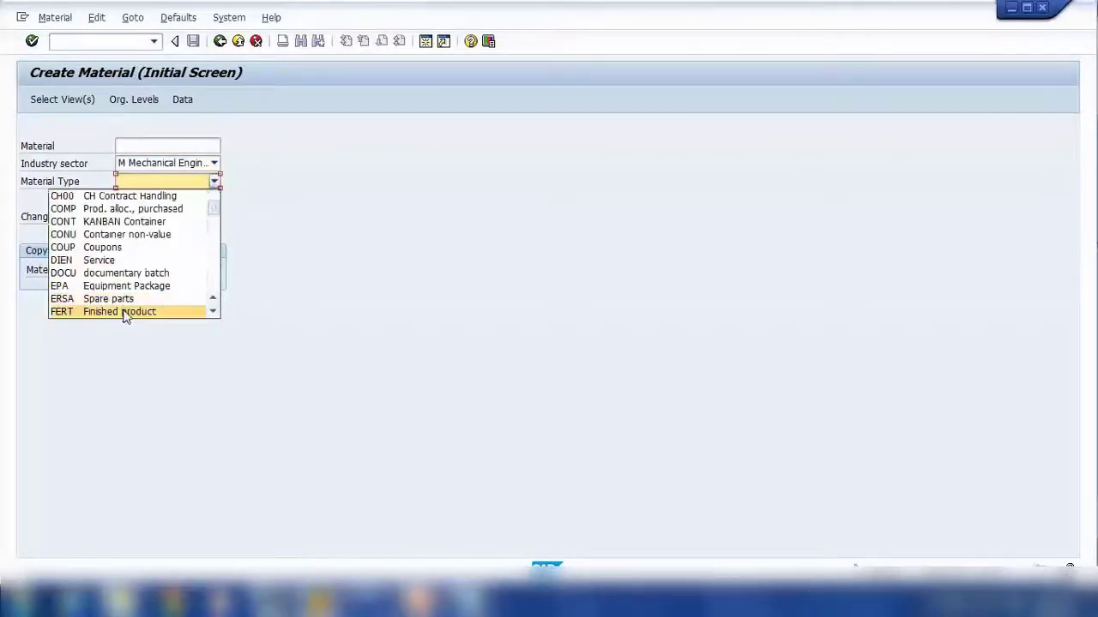
pyautogui.click(123, 312)
pyautogui.click(215, 182)
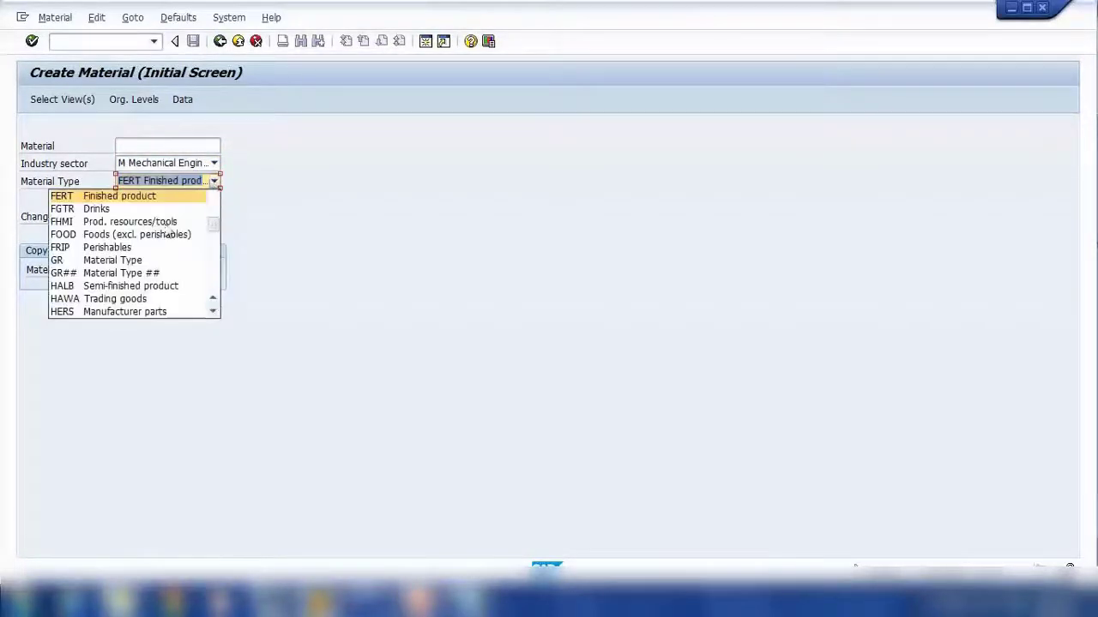
pyautogui.press('v')
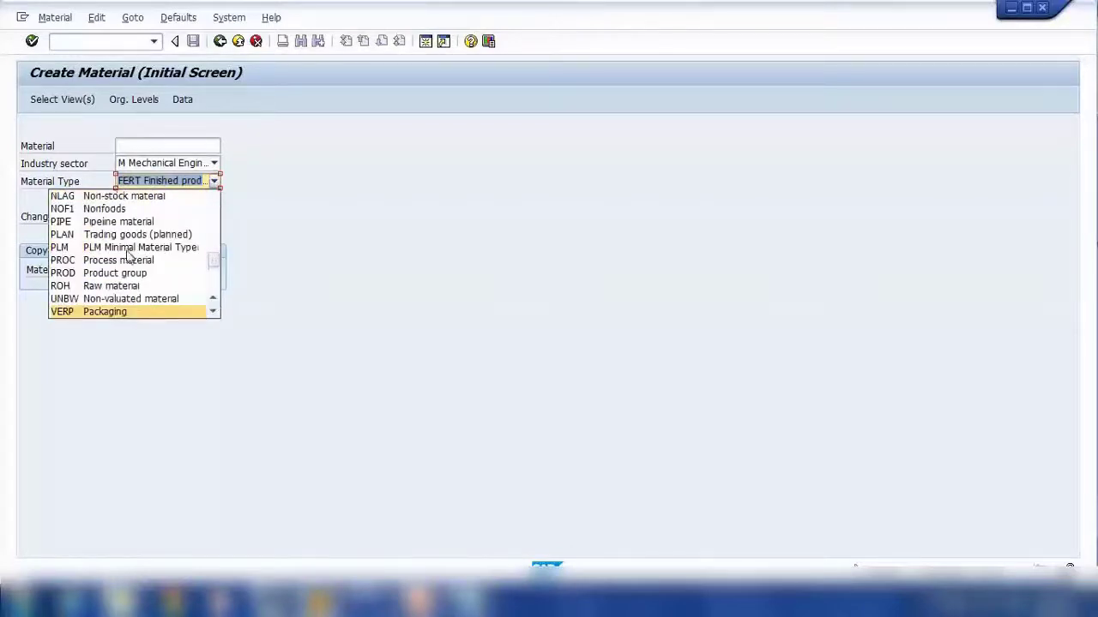
pyautogui.click(126, 312)
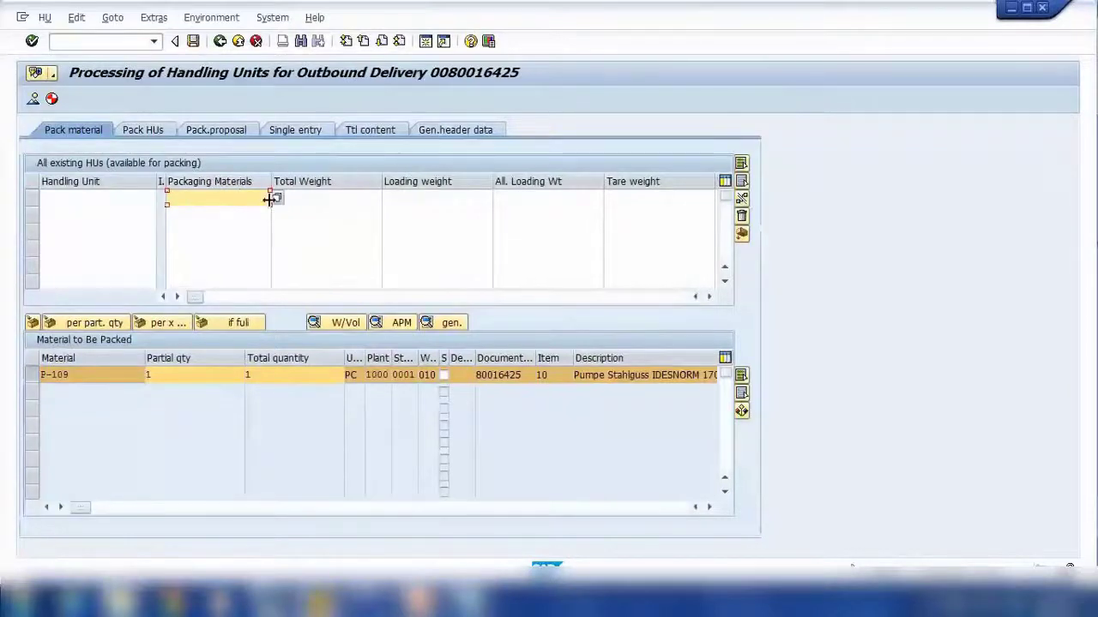
# In the delivery's handling unit processing, search the materials available for packing by material type VERP
pyautogui.click(277, 201)
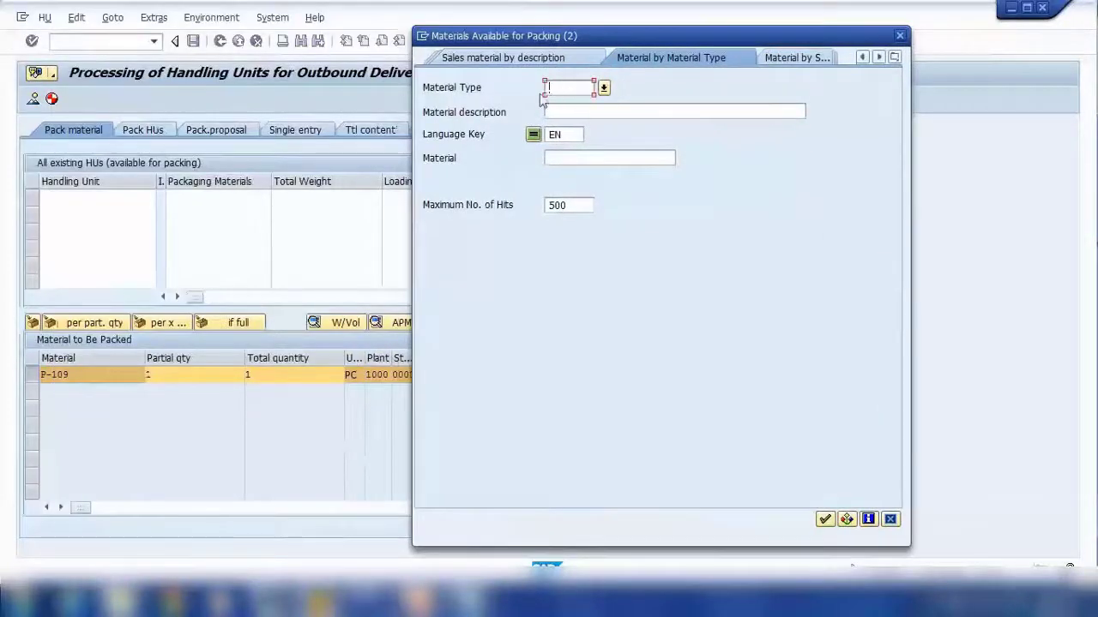
pyautogui.click(603, 87)
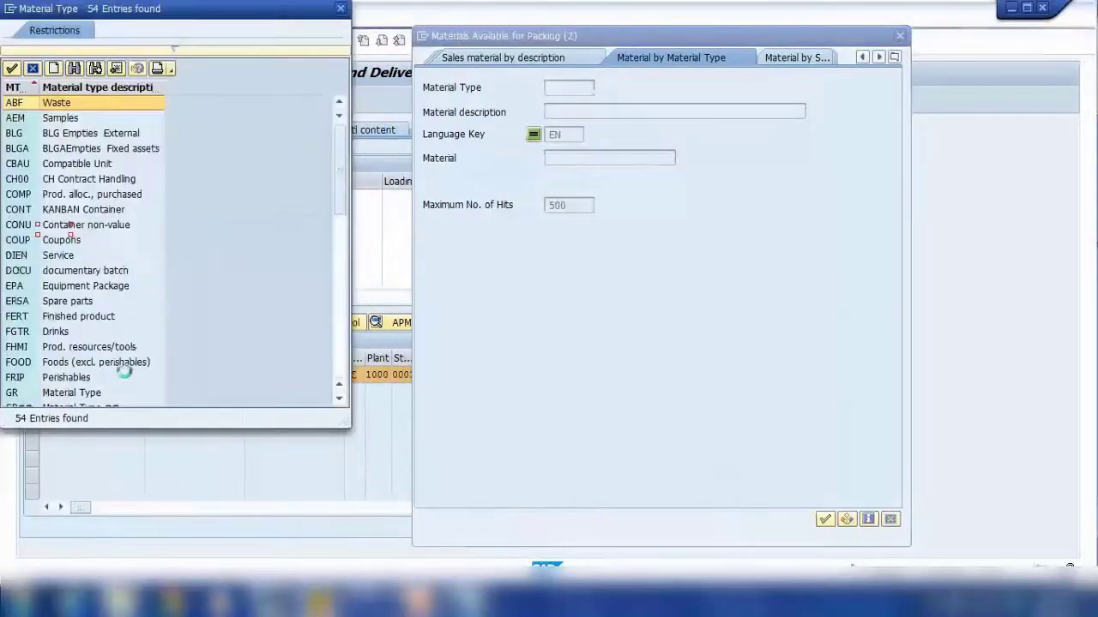
pyautogui.scroll(-5, 90, 364)
pyautogui.scroll(-6, 90, 364)
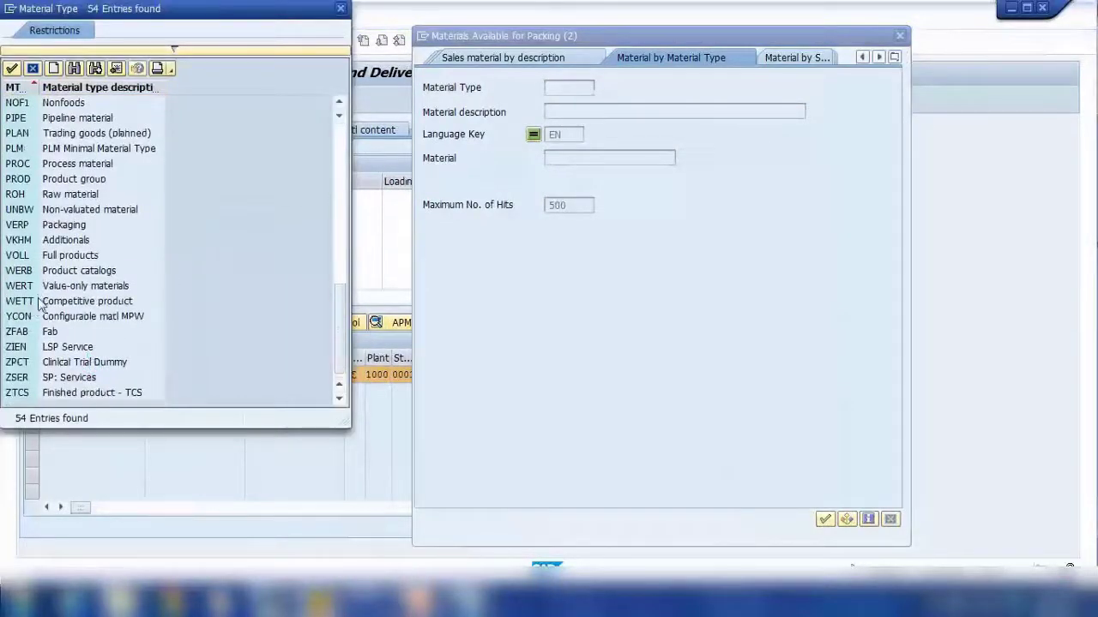
pyautogui.doubleClick(60, 224)
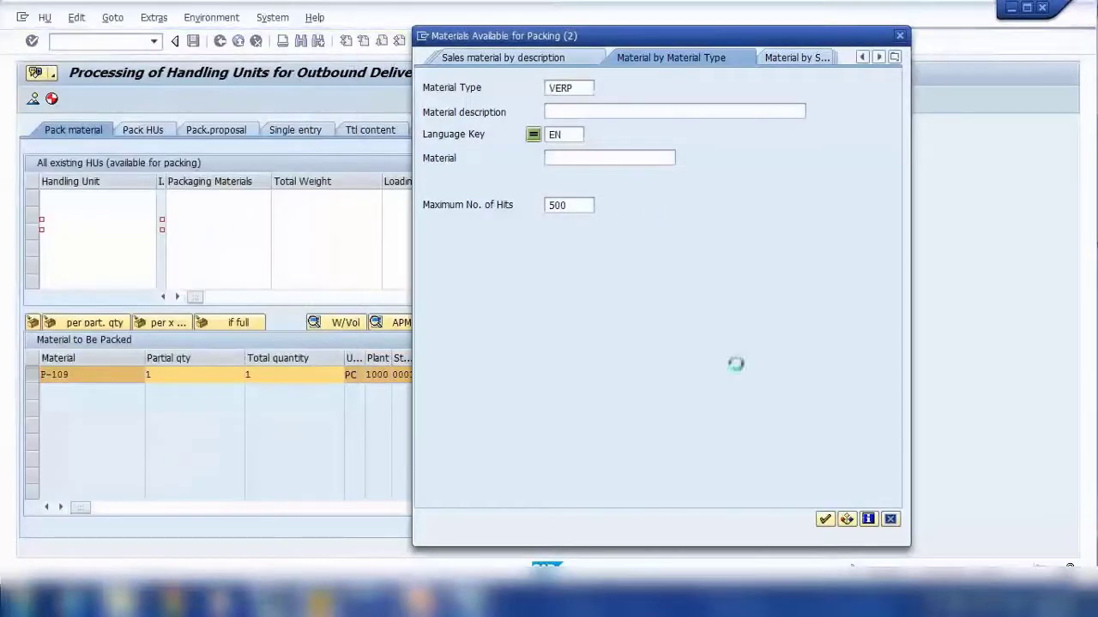
pyautogui.click(825, 519)
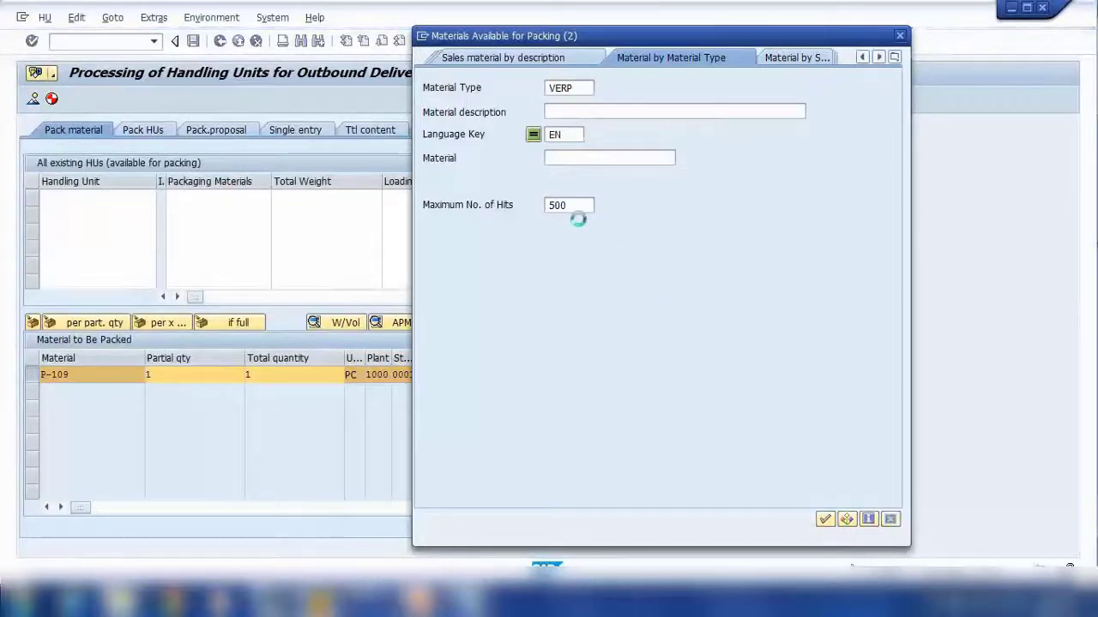
# Examine the list of VERP packaging materials for pallets, cartons and crates suited to packing the pump
pyautogui.scroll(-4, 581, 230)
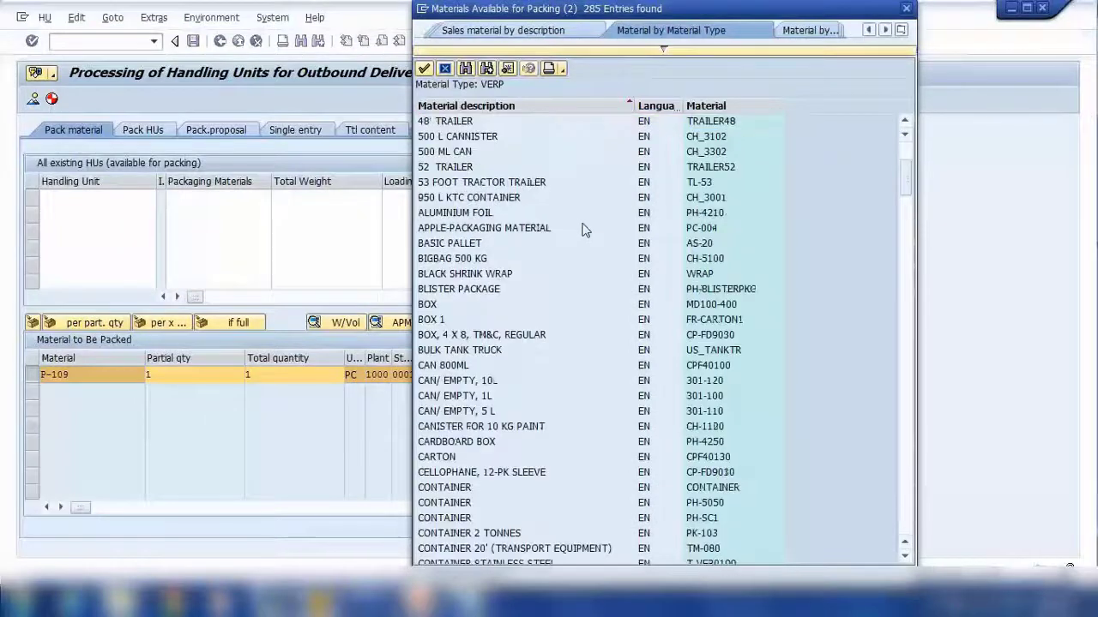
pyautogui.scroll(-17, 583, 231)
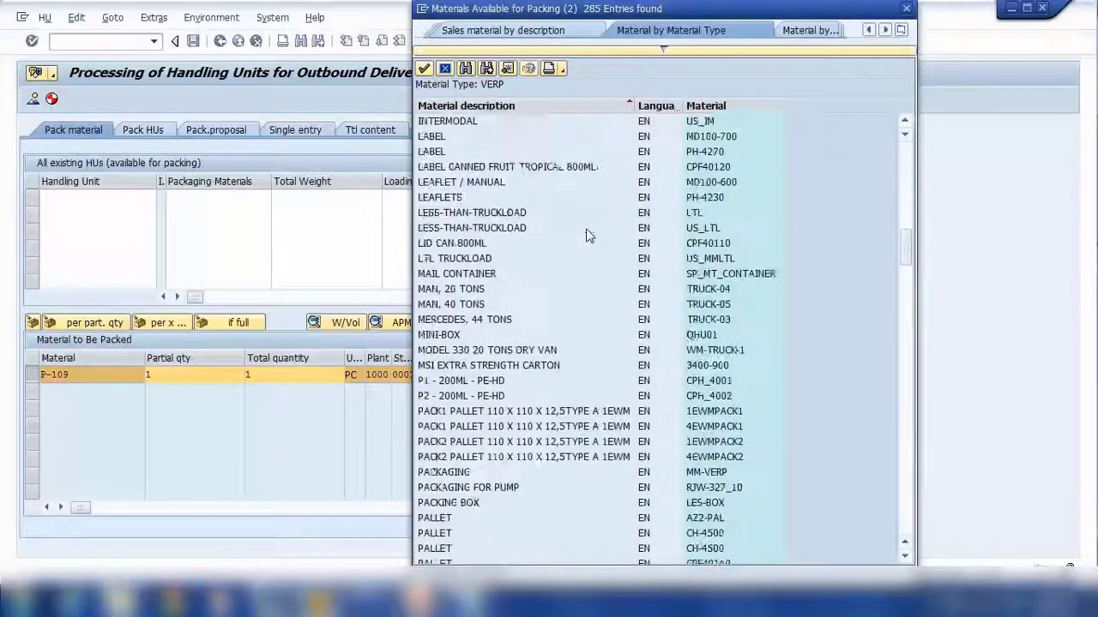
pyautogui.scroll(-6, 589, 235)
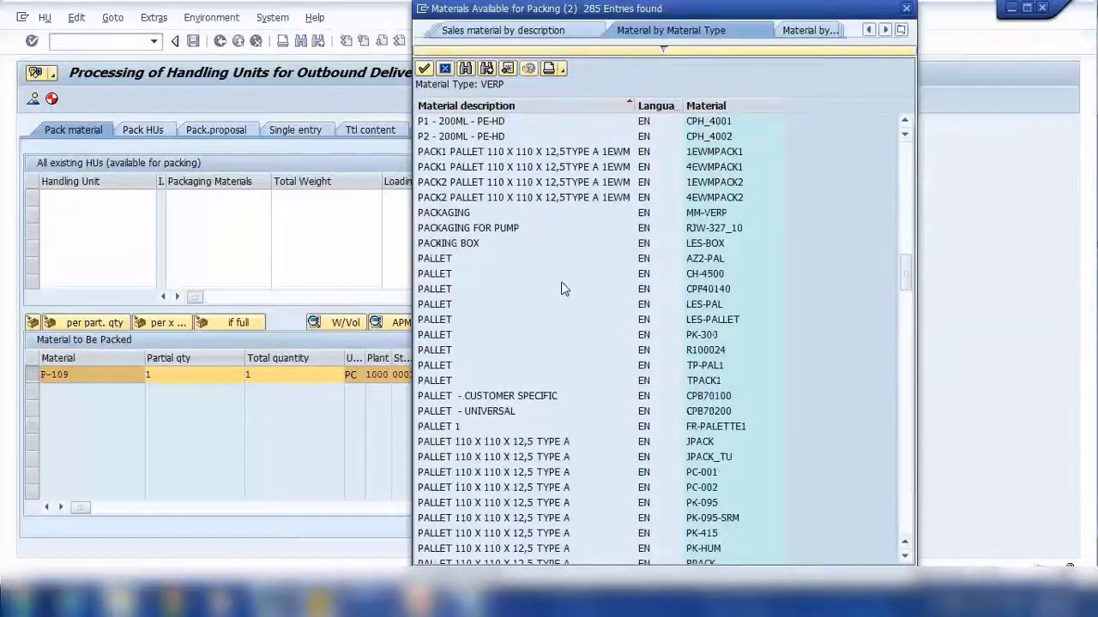
pyautogui.scroll(-12, 560, 281)
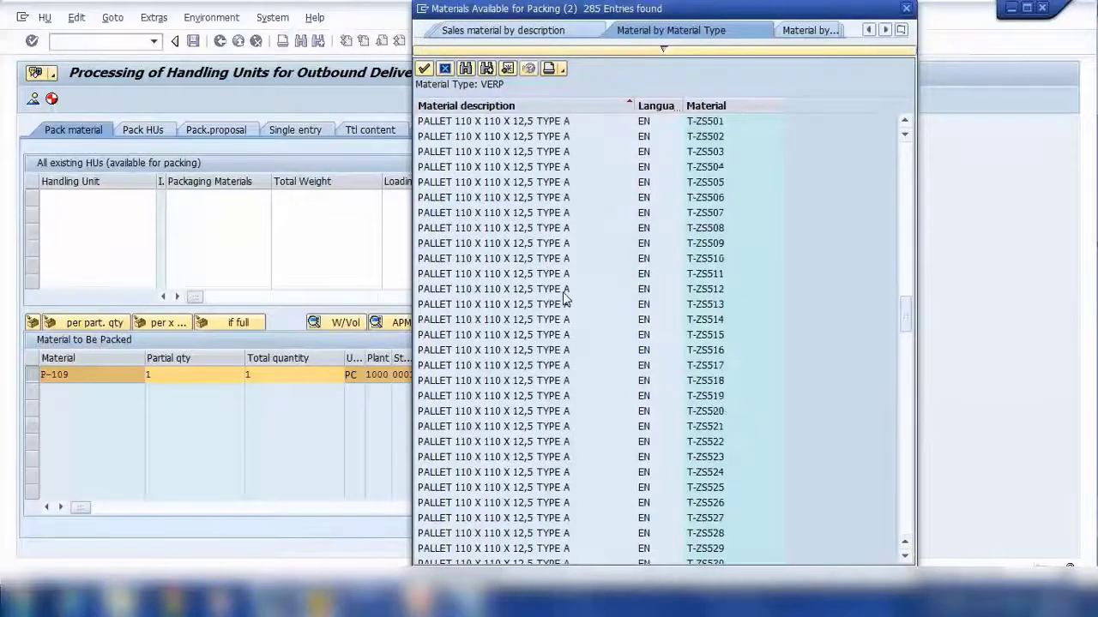
pyautogui.scroll(-20, 566, 299)
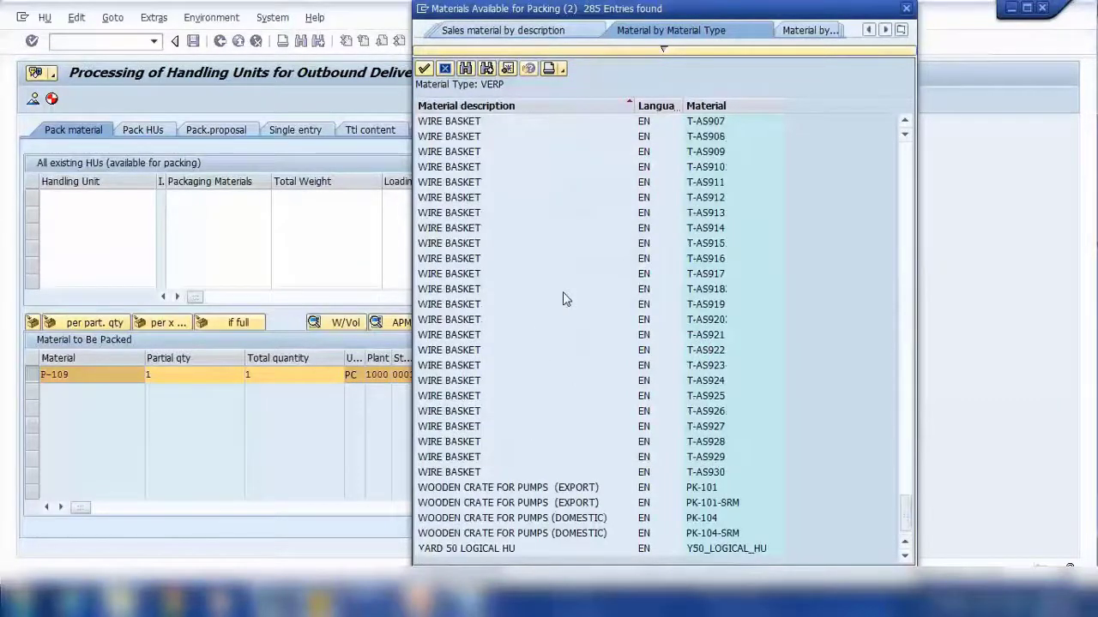
pyautogui.scroll(20, 566, 299)
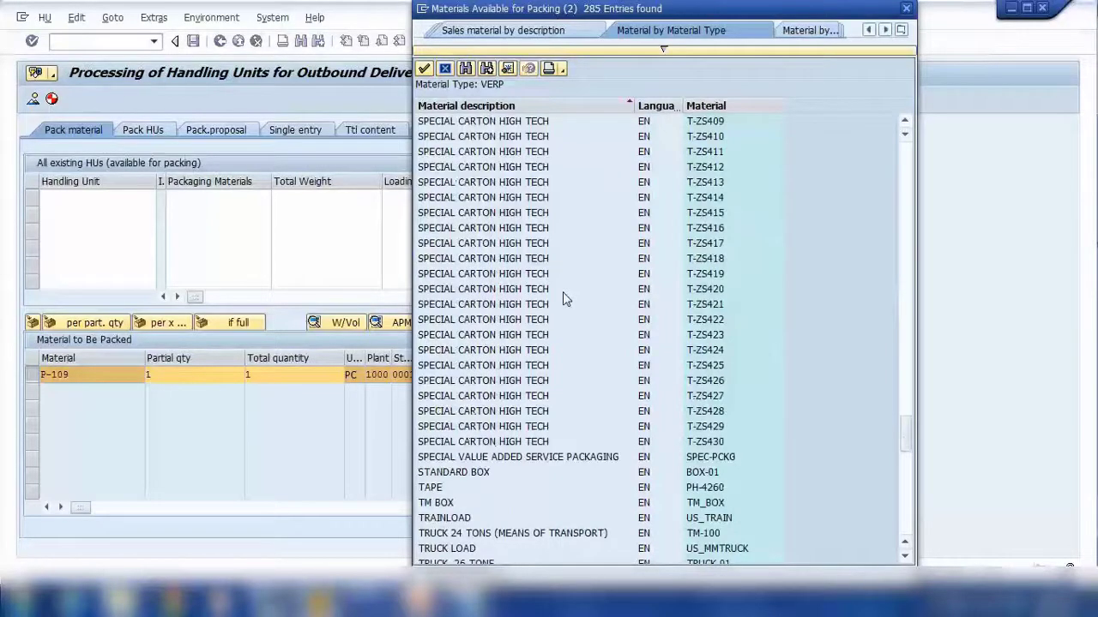
pyautogui.scroll(-20, 566, 298)
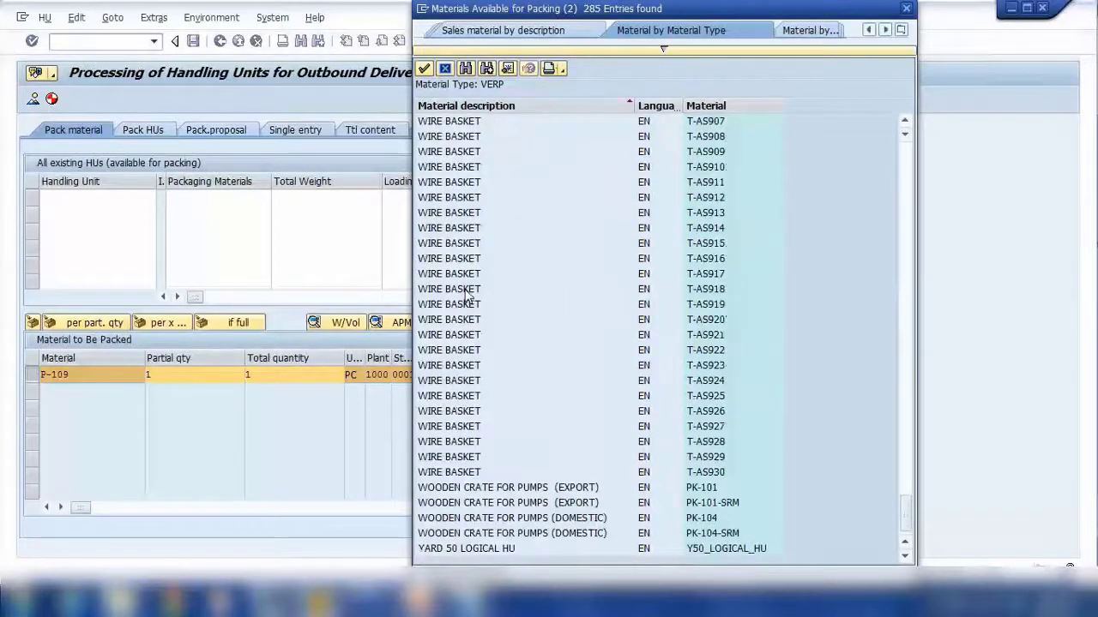
pyautogui.scroll(20, 501, 272)
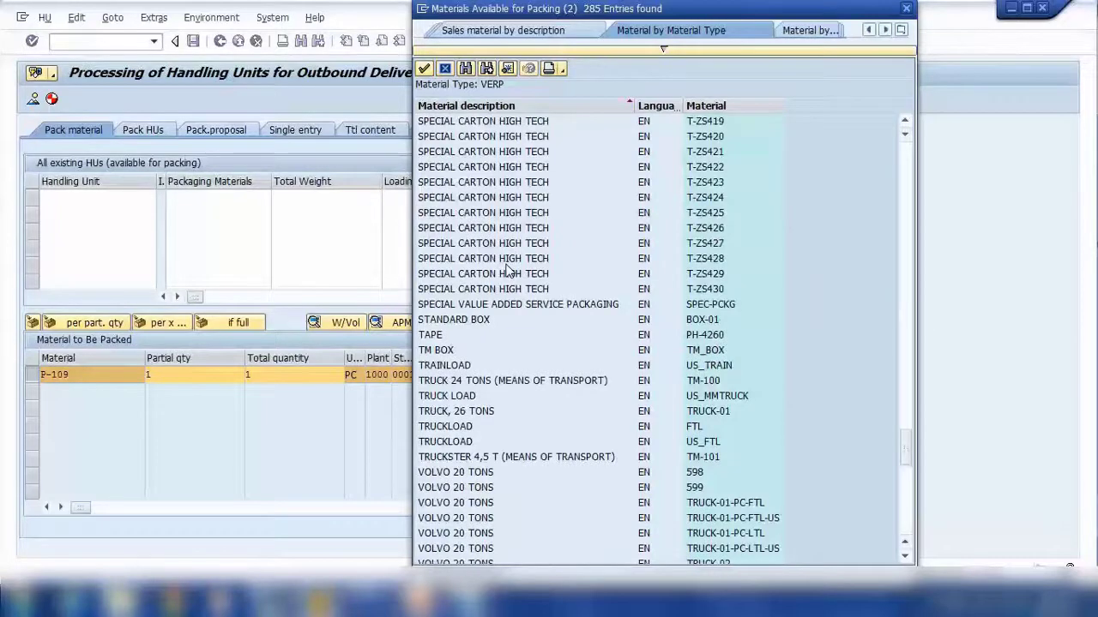
pyautogui.scroll(8, 506, 275)
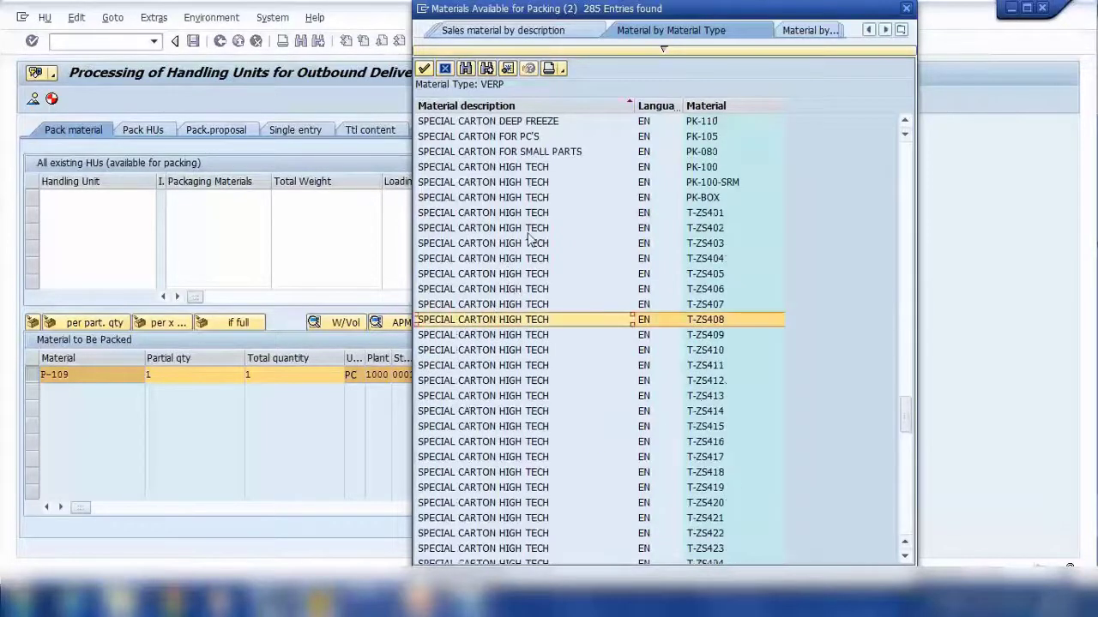
pyautogui.scroll(9, 471, 319)
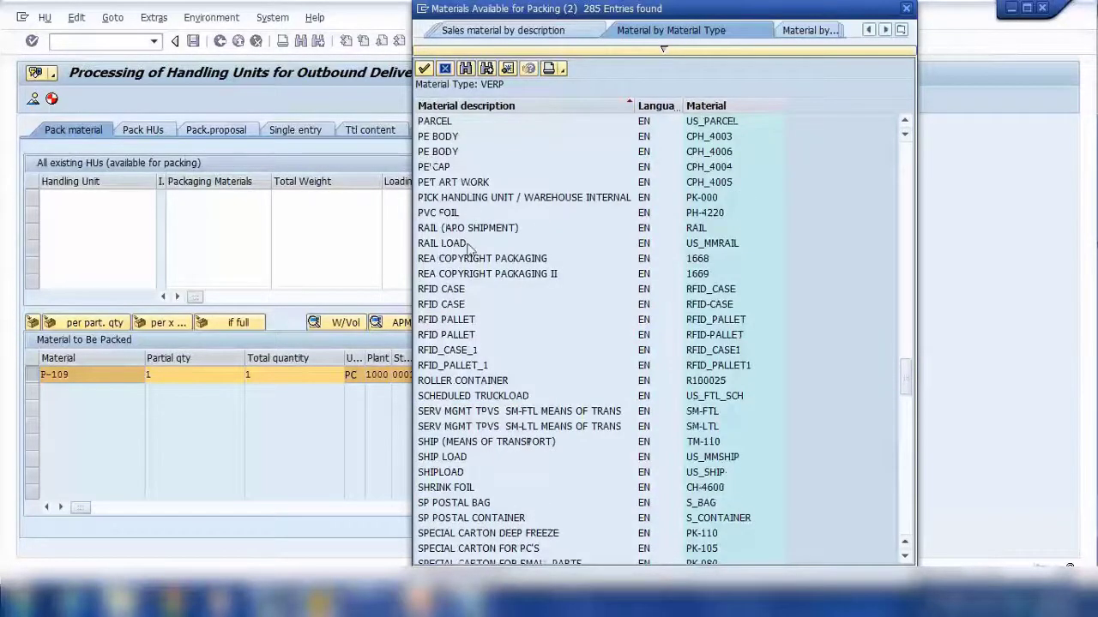
pyautogui.scroll(7, 483, 292)
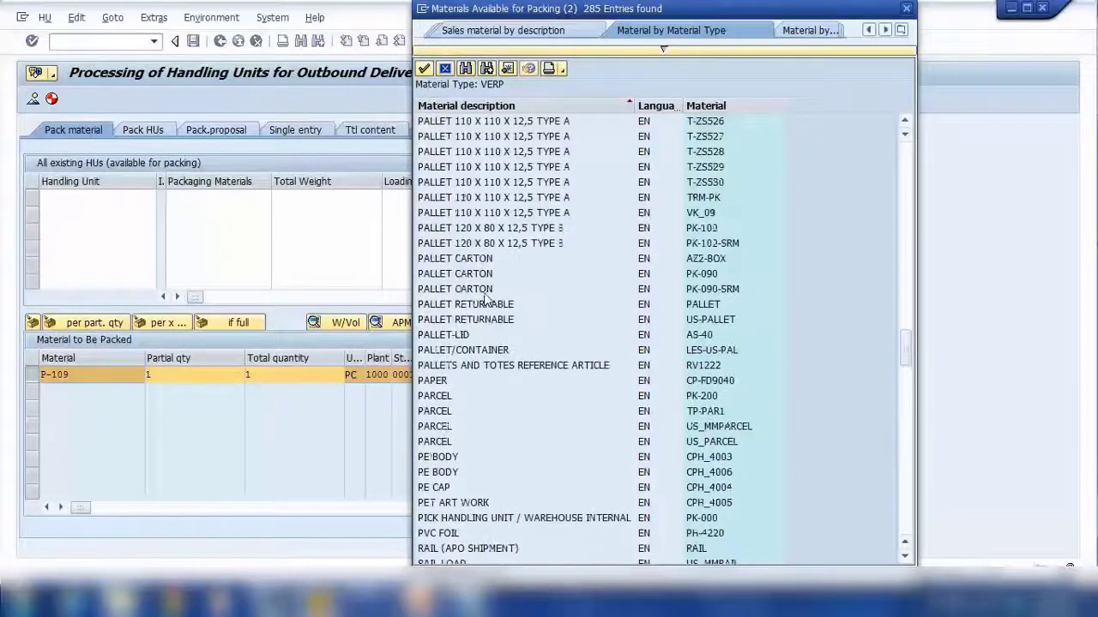
pyautogui.click(483, 212)
pyautogui.scroll(5, 483, 213)
pyautogui.scroll(10, 483, 205)
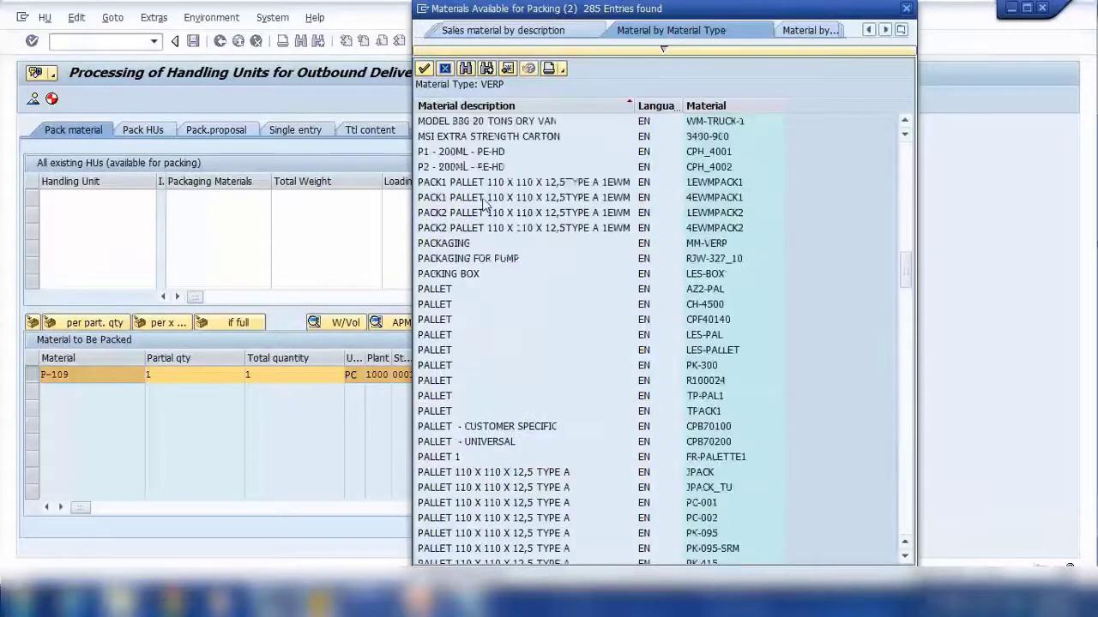
pyautogui.scroll(4, 459, 289)
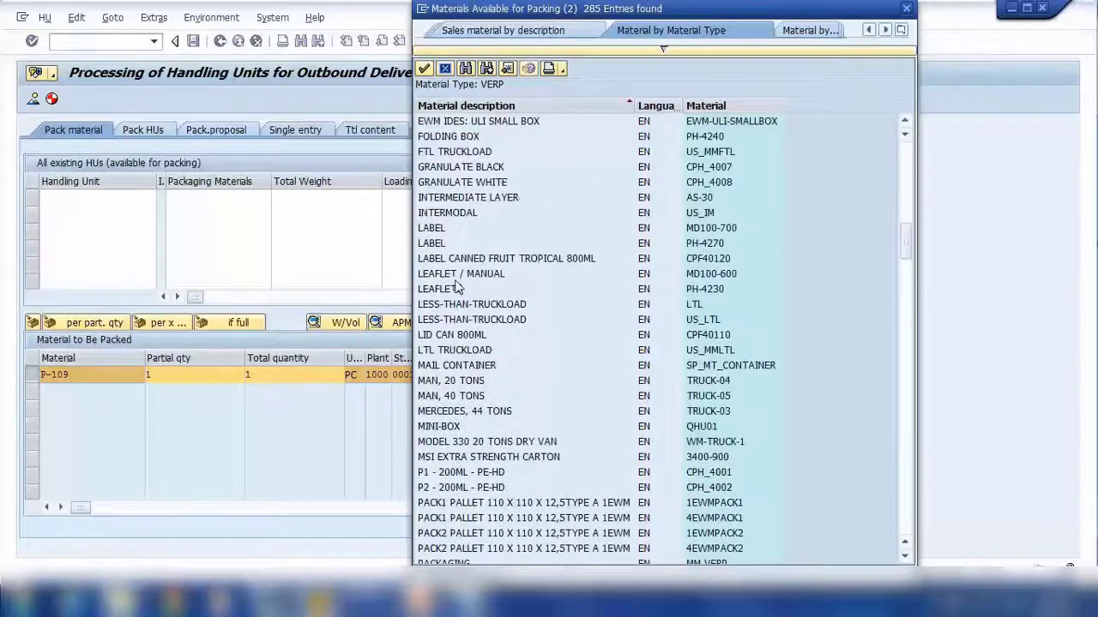
pyautogui.scroll(-1, 459, 289)
pyautogui.scroll(-6, 459, 289)
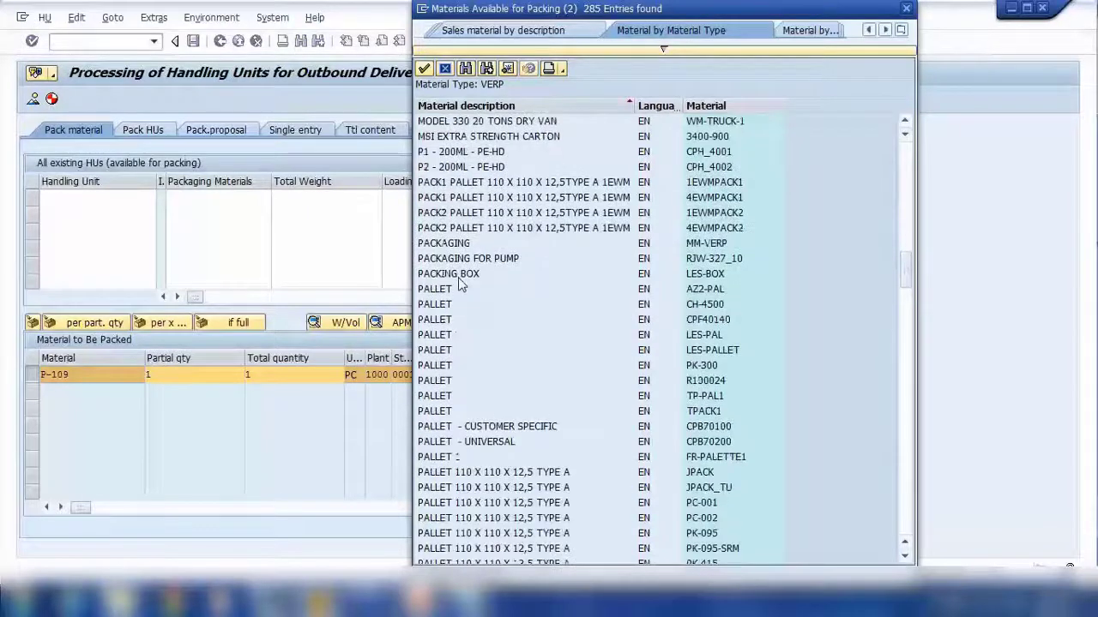
# Try pallet CH-4500 as the packaging material for the handling unit, and replace it with PK-095
pyautogui.doubleClick(687, 305)
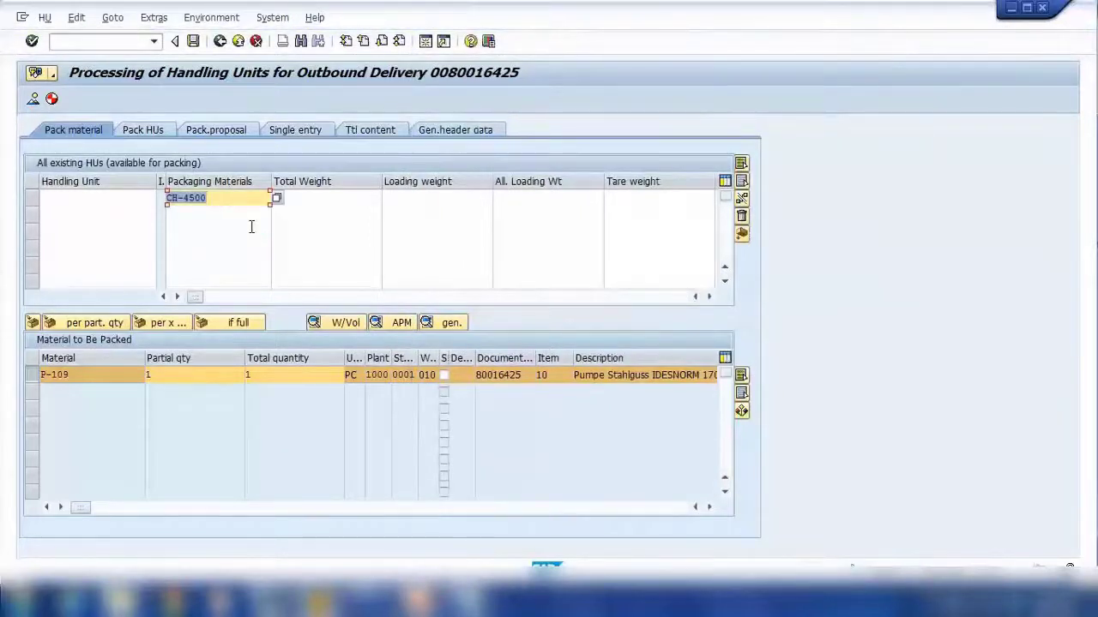
pyautogui.press('Return')
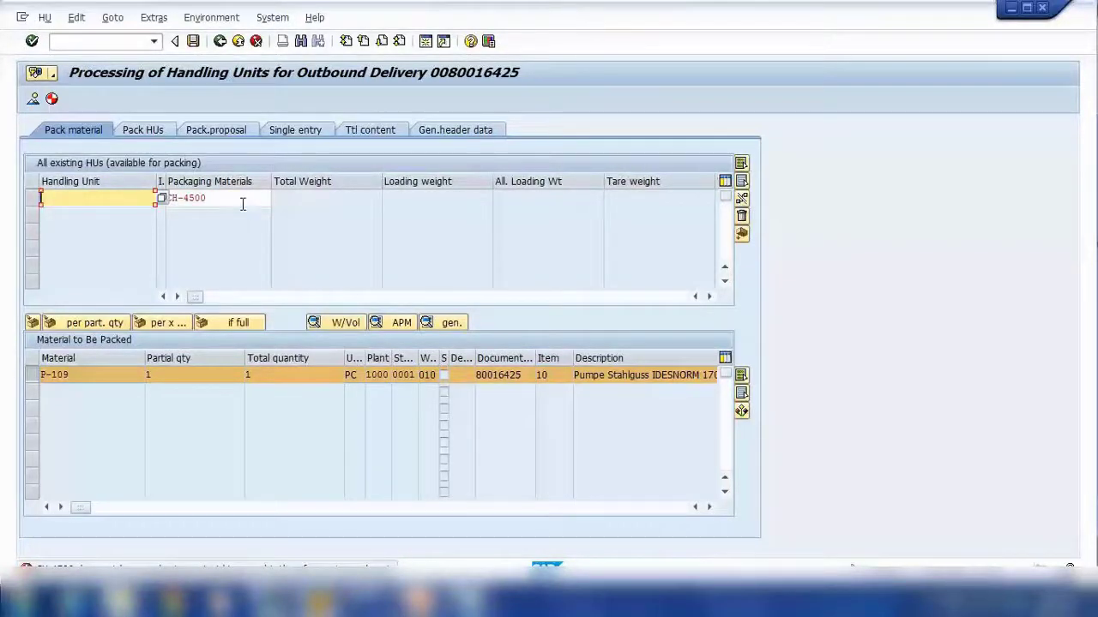
pyautogui.doubleClick(243, 200)
pyautogui.press('BackSpace')
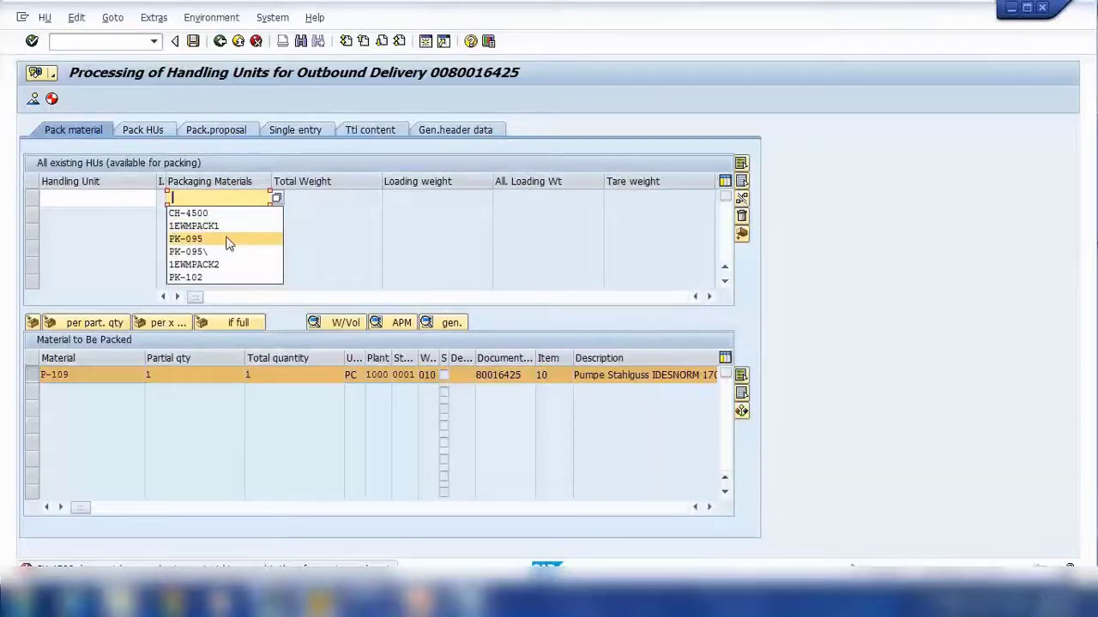
pyautogui.click(228, 239)
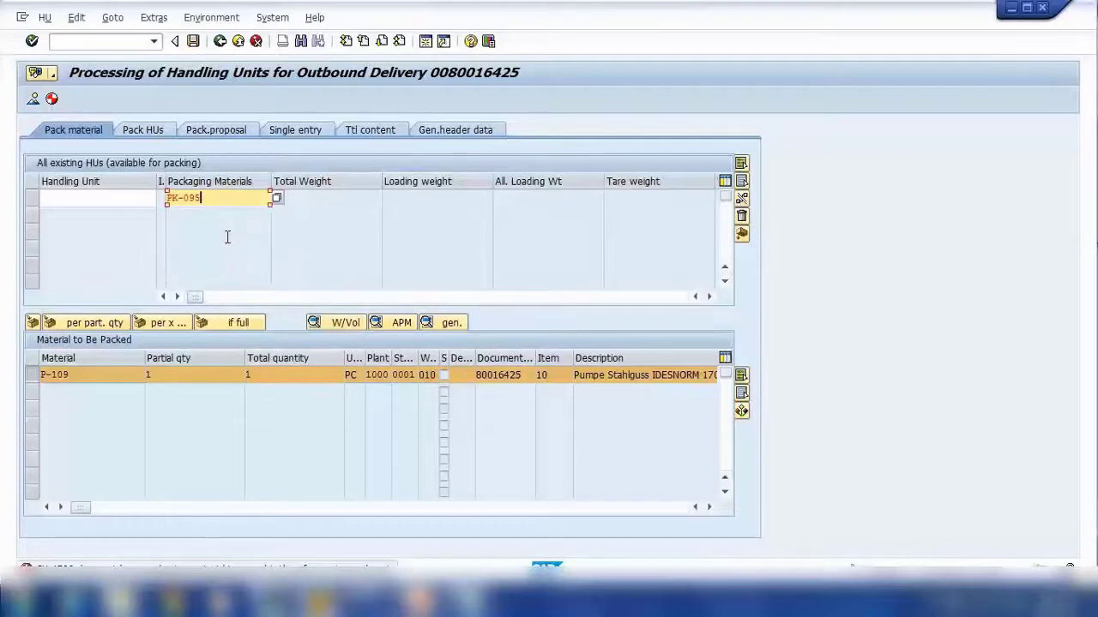
pyautogui.press('Return')
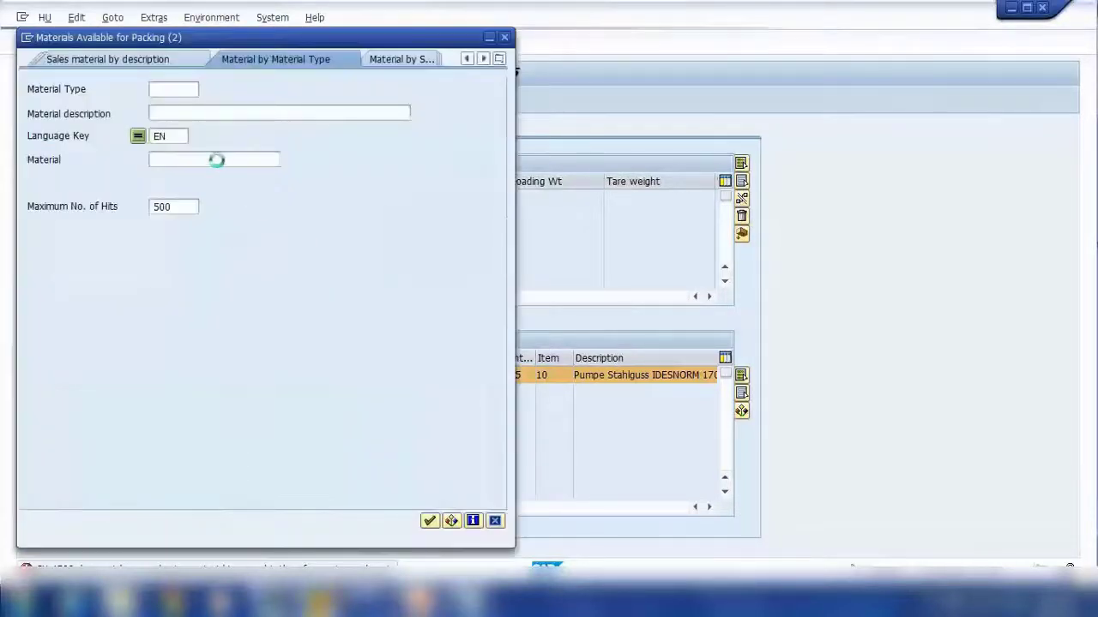
# Search the materials available for packing by material type VERP and sort the hits by material number in ascending order
pyautogui.write('verp')
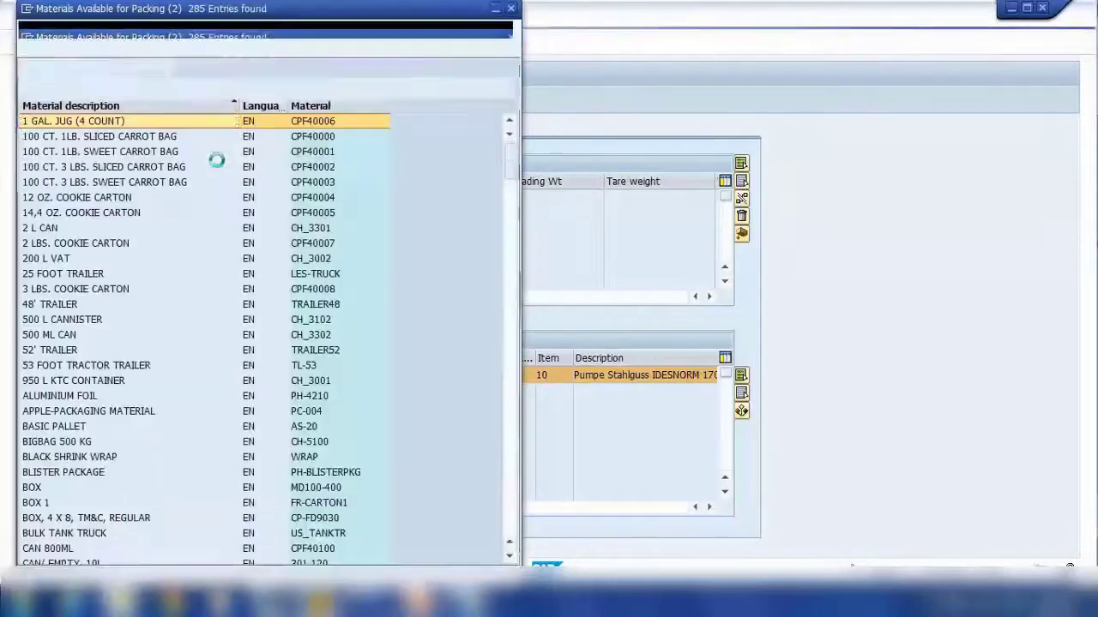
pyautogui.scroll(-19, 297, 314)
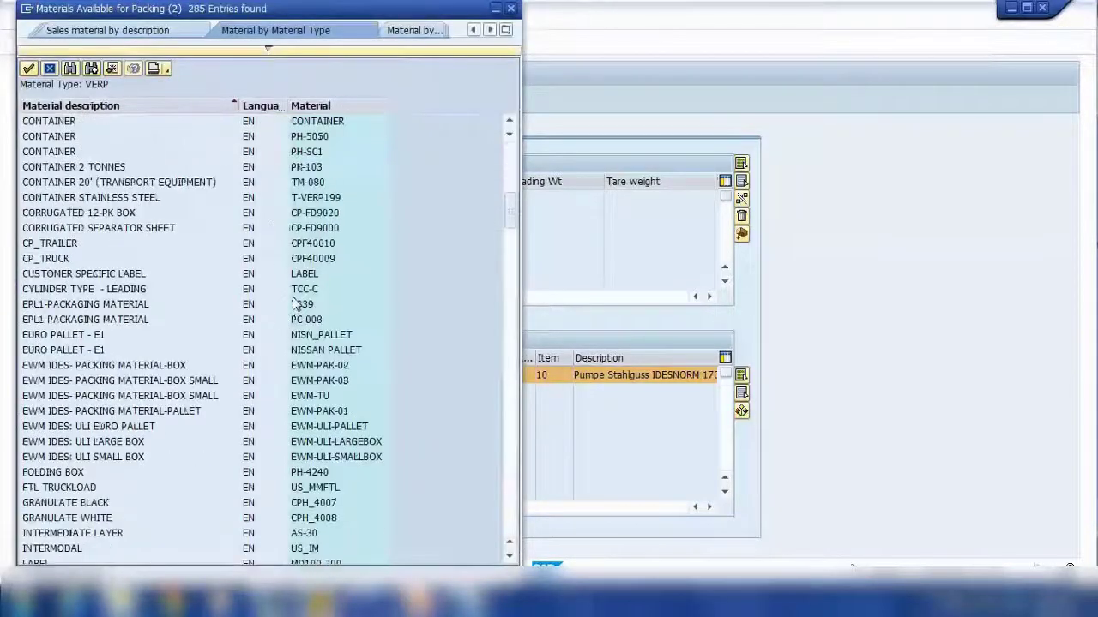
pyautogui.click(336, 106)
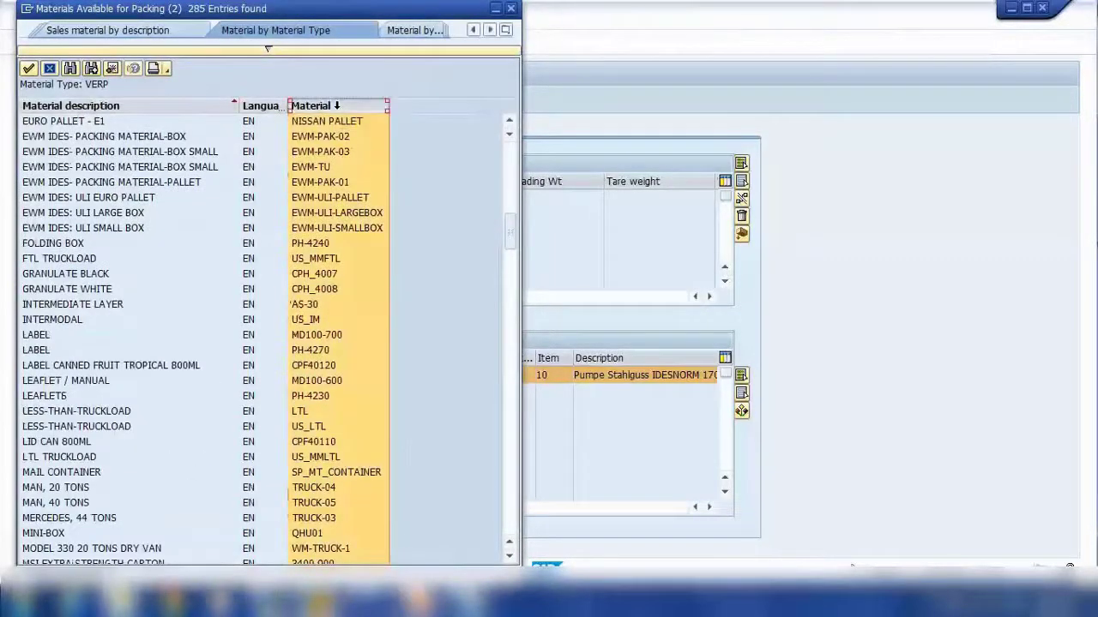
pyautogui.click(336, 106)
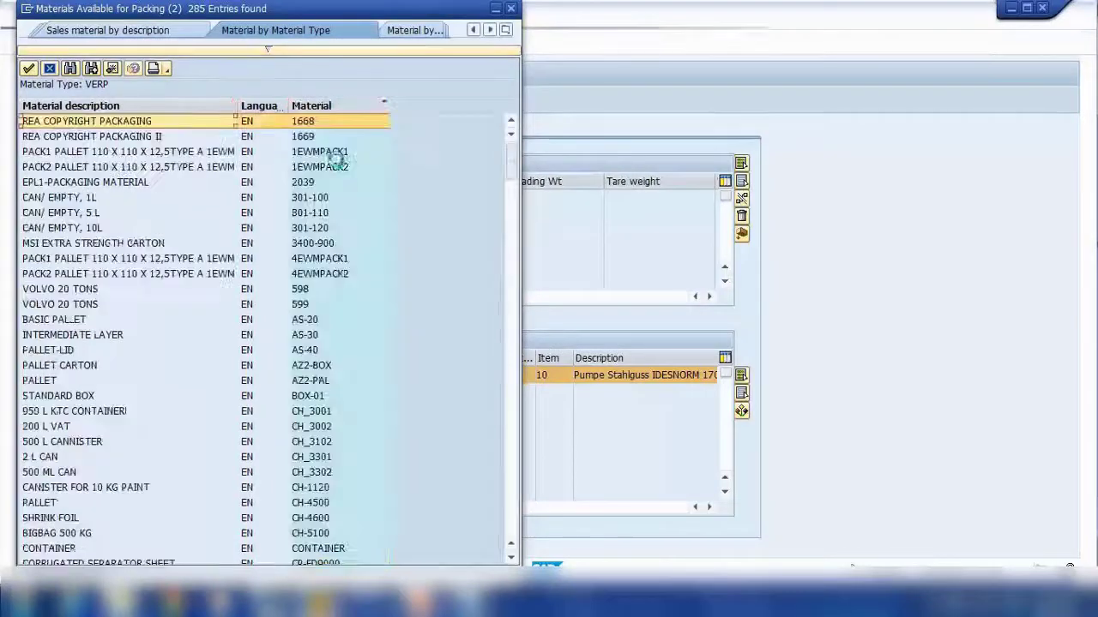
pyautogui.scroll(-19, 314, 213)
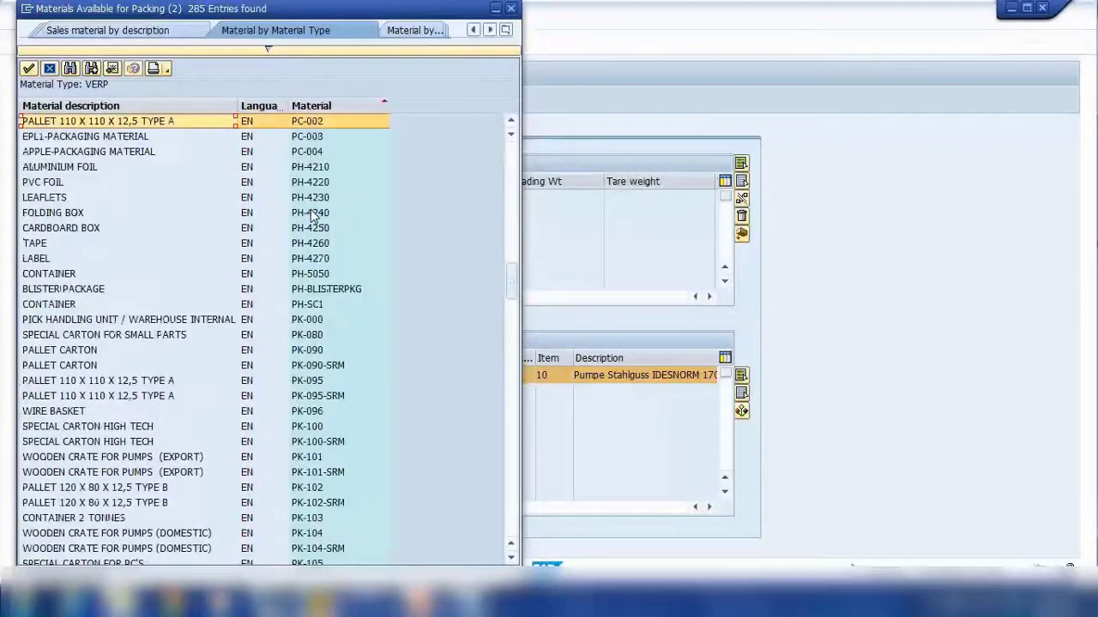
# Choose PK-095, pallet 110 x 110 x 12,5 type A, as packaging material and create the delivery's handling unit with it
pyautogui.click(310, 382)
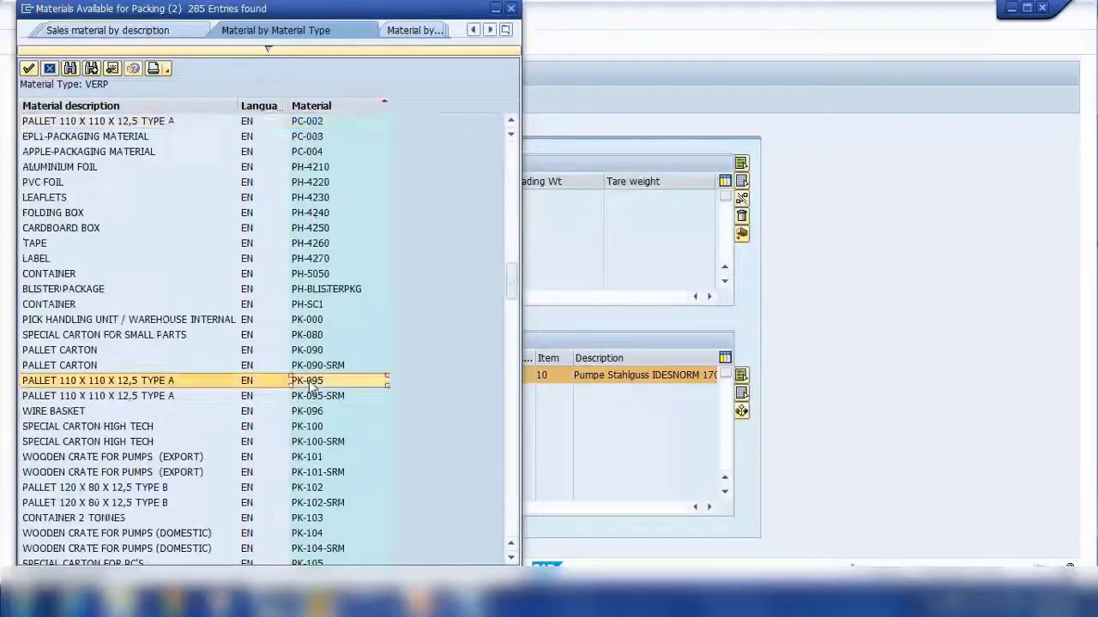
pyautogui.doubleClick(192, 381)
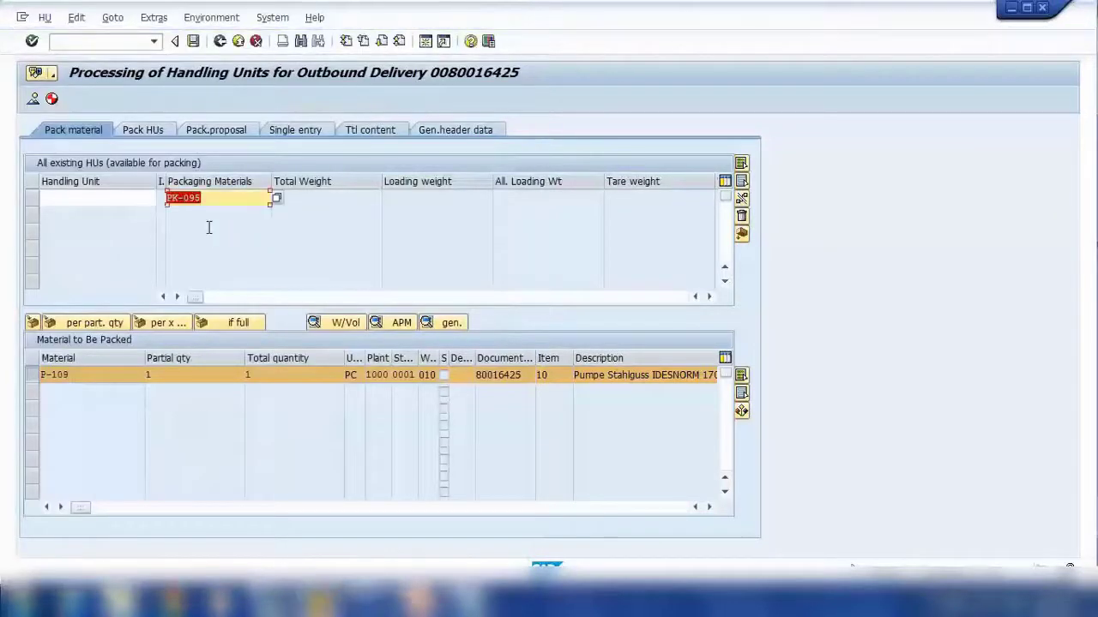
pyautogui.press('Return')
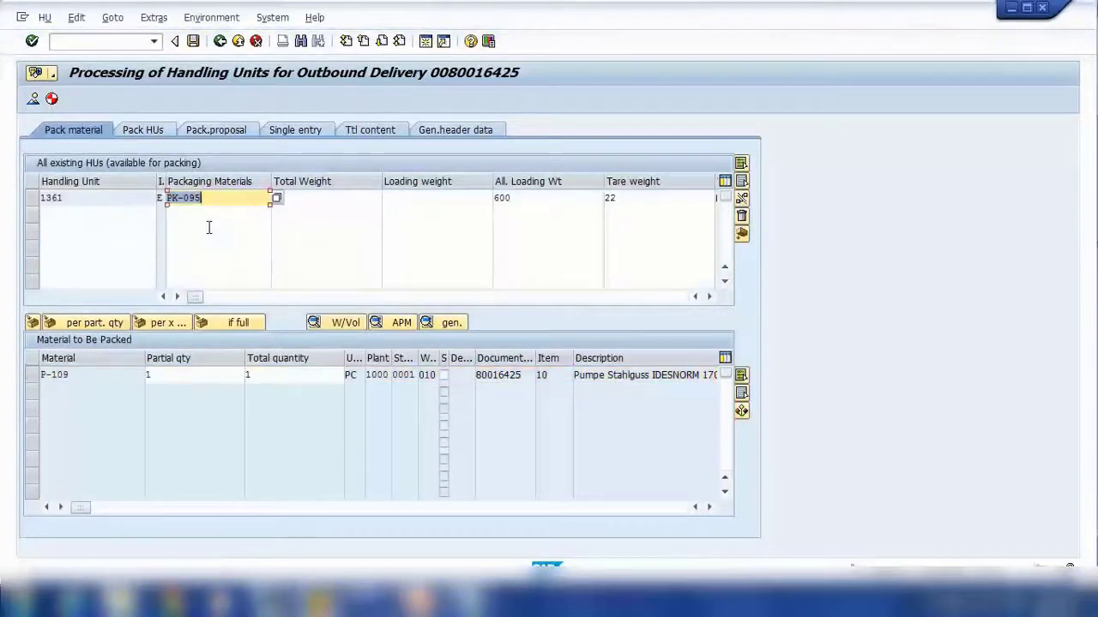
# Pack delivery item P-109 into the handling unit that uses packaging material PK-095
pyautogui.click(76, 198)
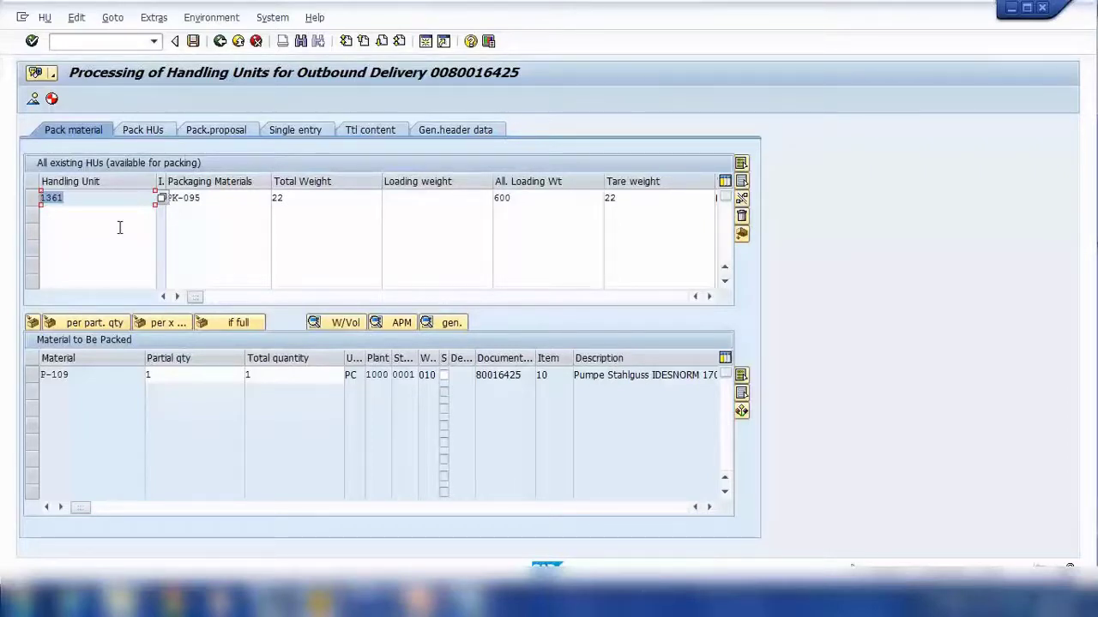
pyautogui.click(209, 195)
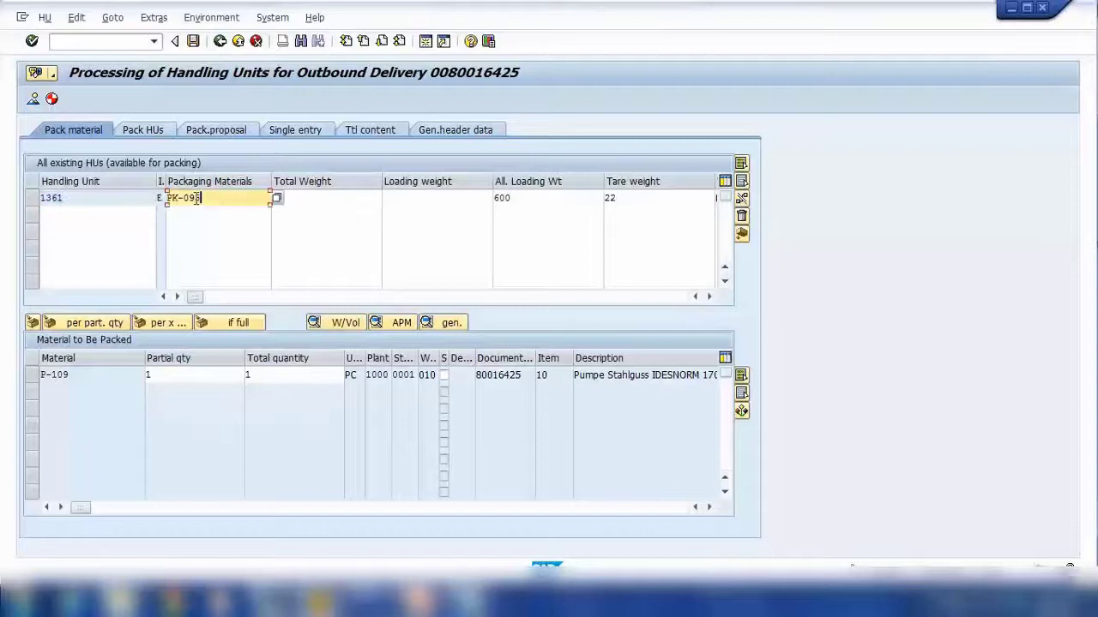
pyautogui.click(29, 197)
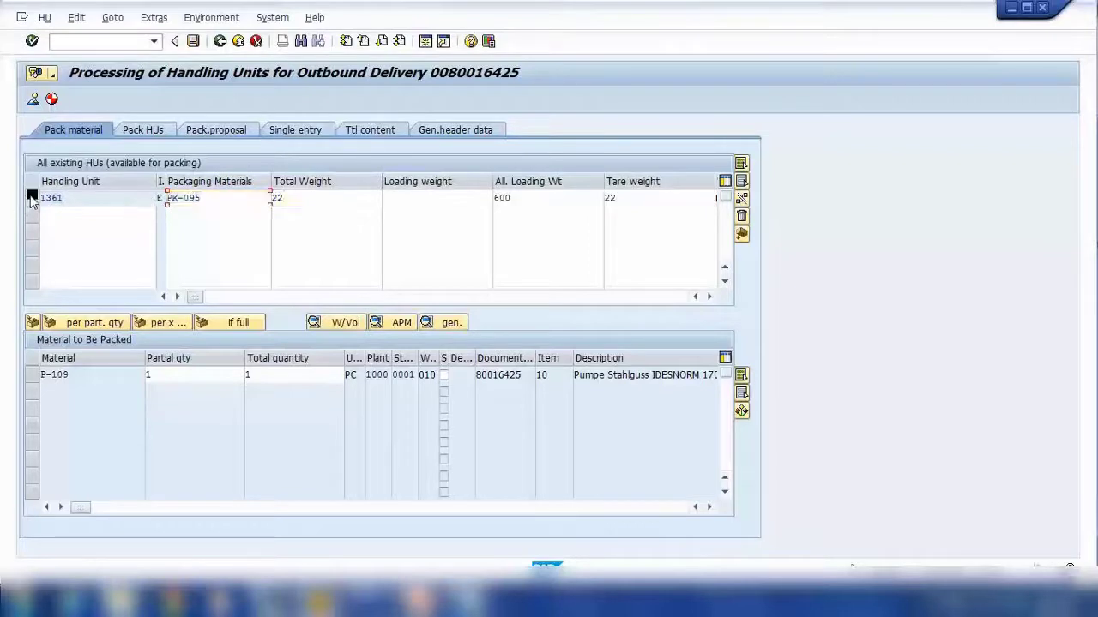
pyautogui.click(32, 375)
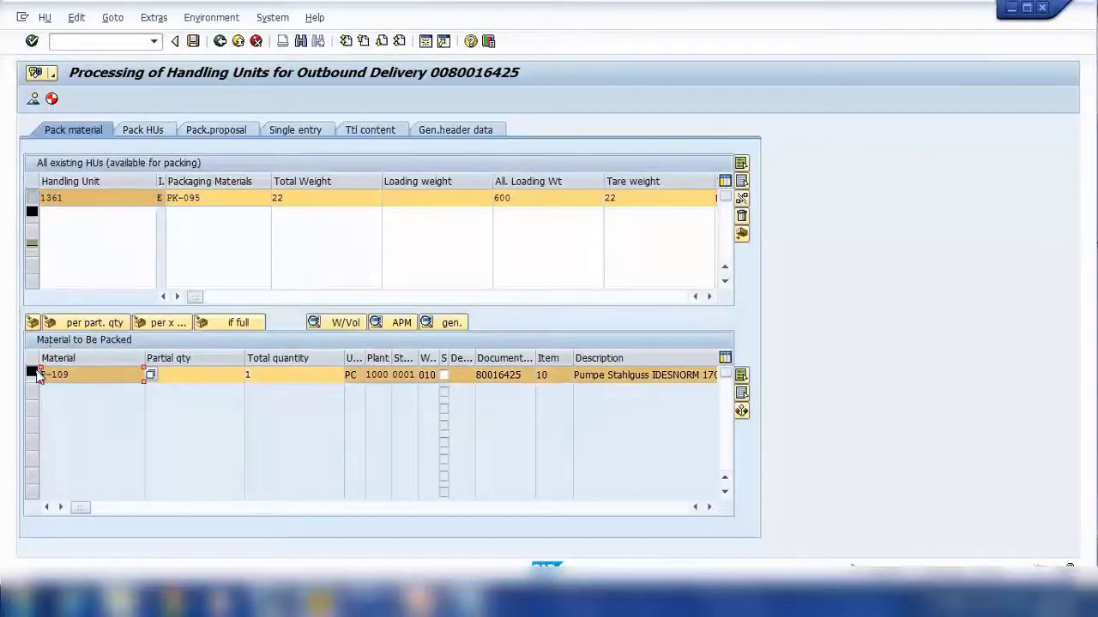
pyautogui.click(32, 323)
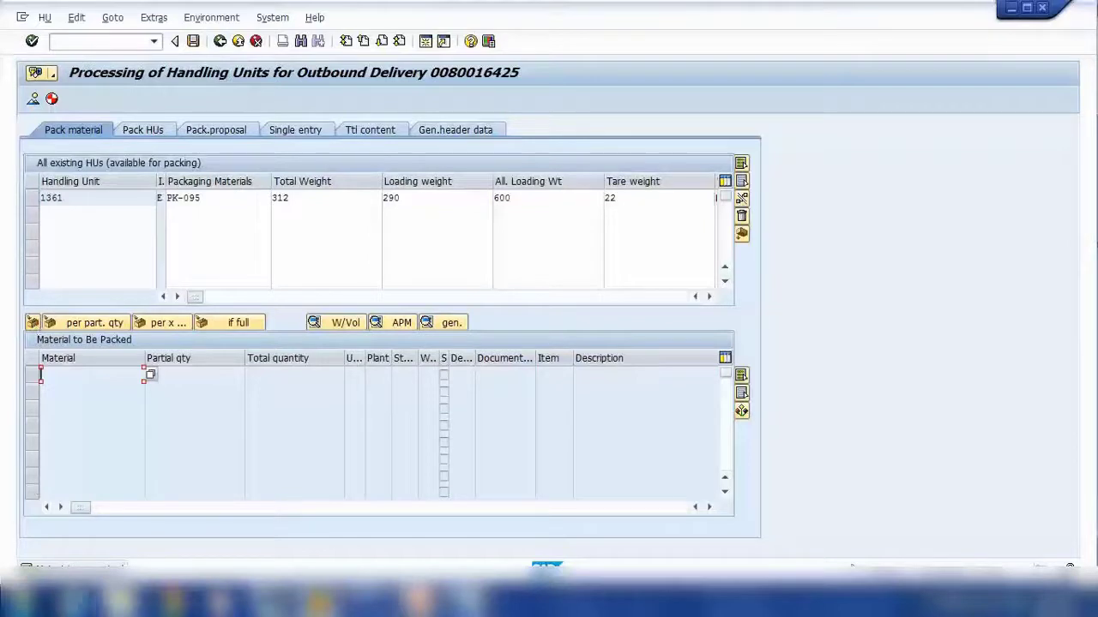
# Save the packed outbound delivery 80016425, and reopen it to check its handling unit
pyautogui.click(219, 42)
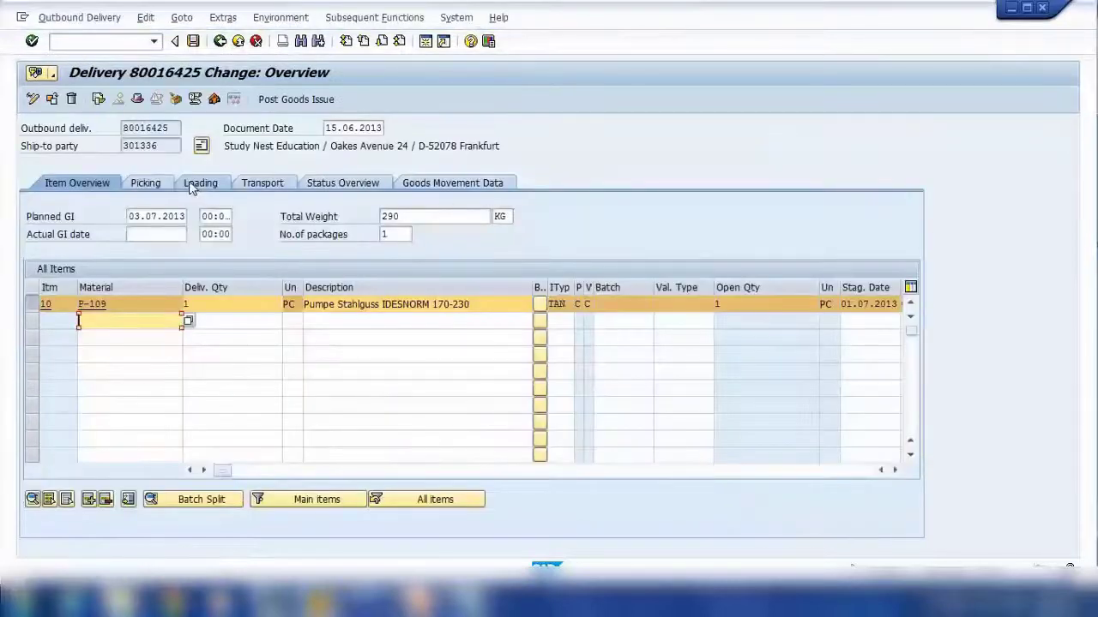
pyautogui.click(193, 41)
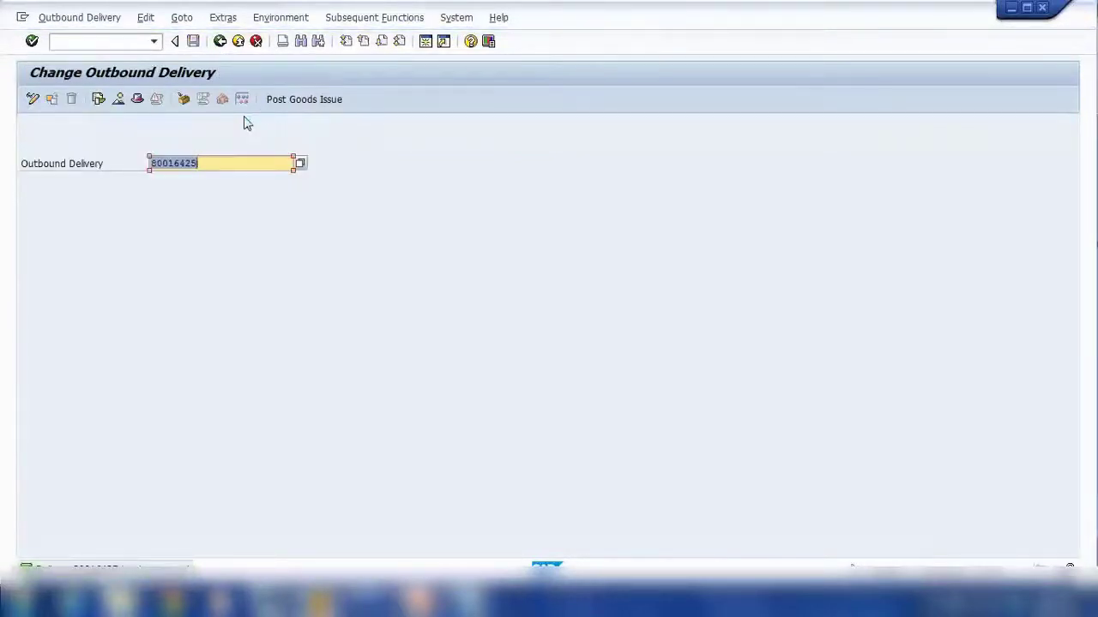
pyautogui.press('Return')
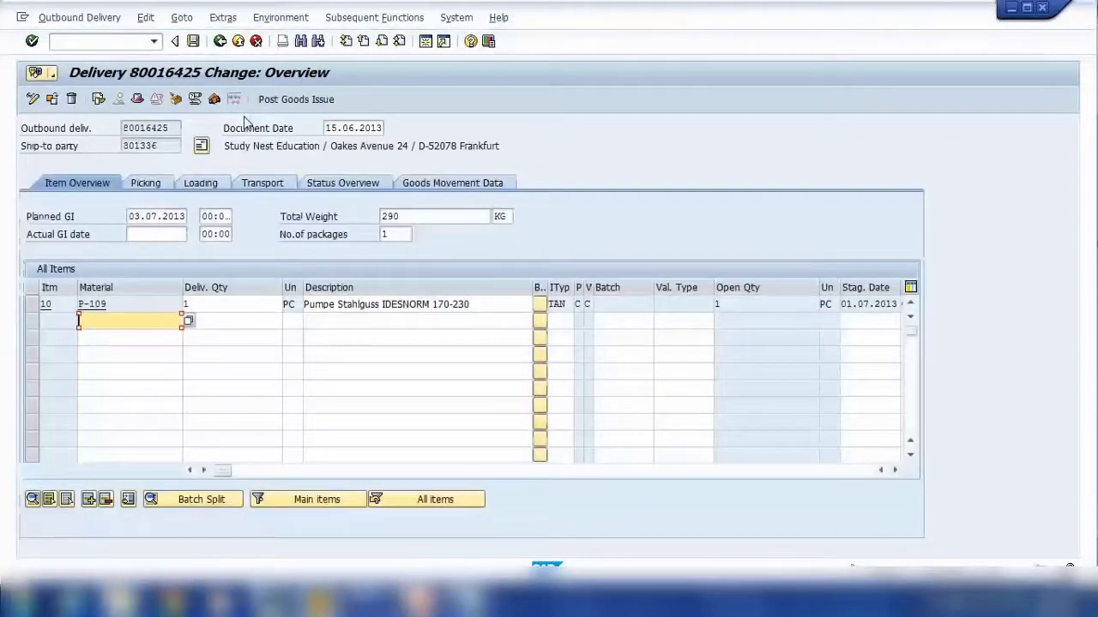
pyautogui.click(32, 303)
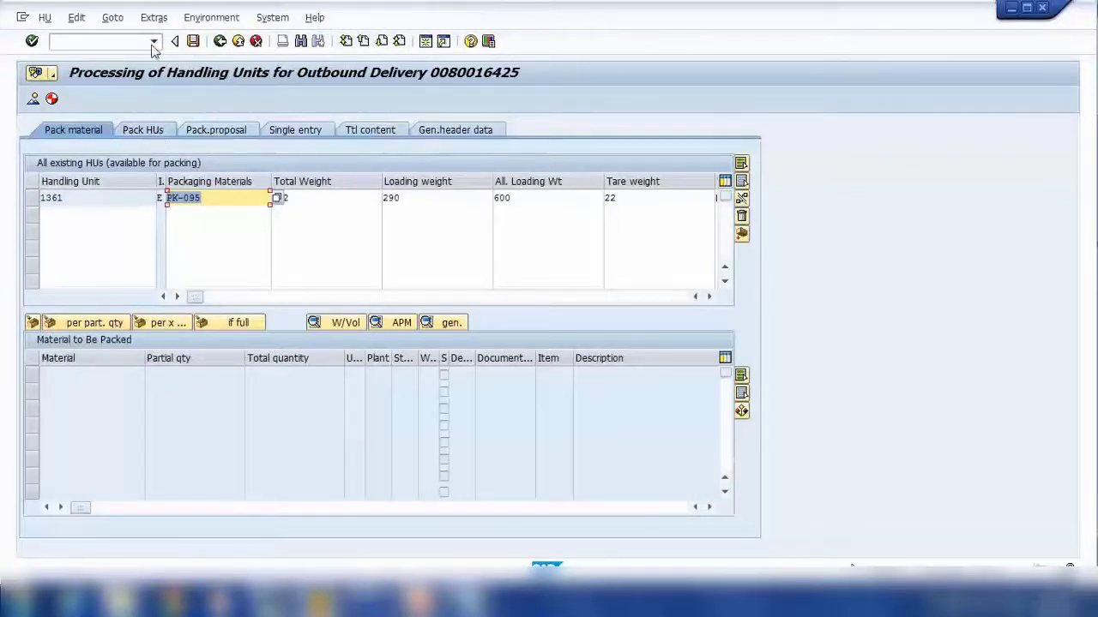
pyautogui.click(220, 41)
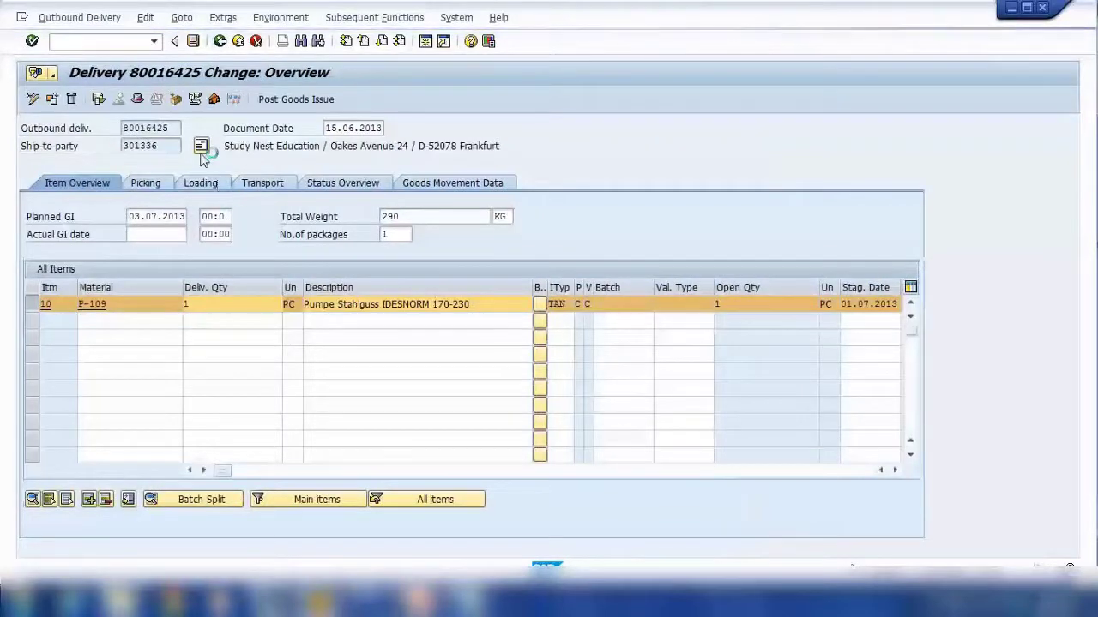
# Look through outbound deliveries 80016424 and 80016420 for a comparable packed delivery
pyautogui.press('BackSpace')
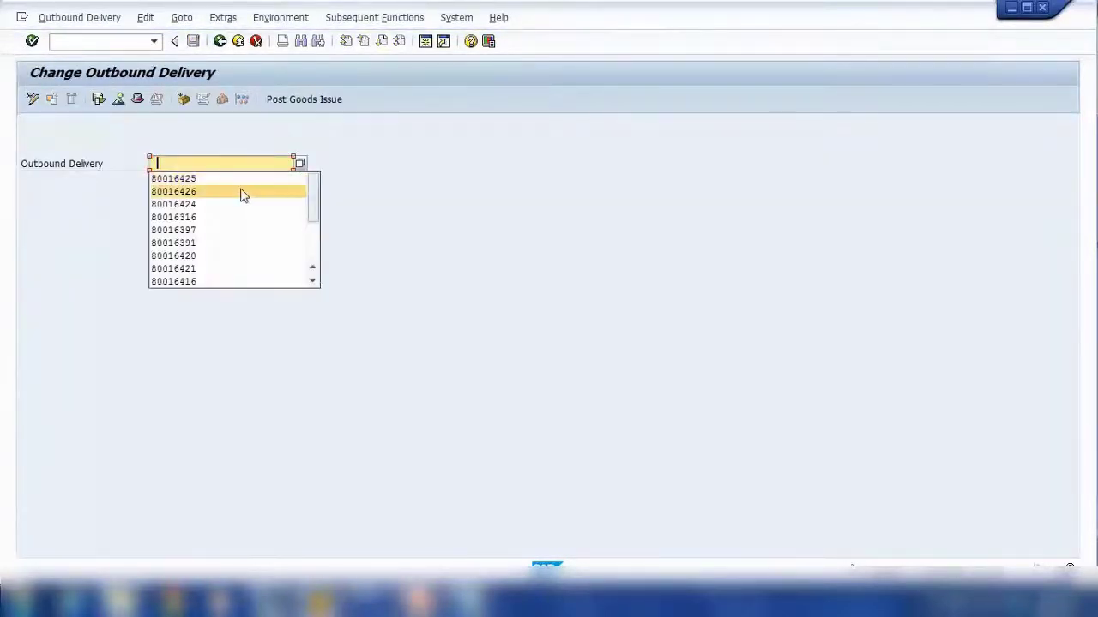
pyautogui.click(240, 206)
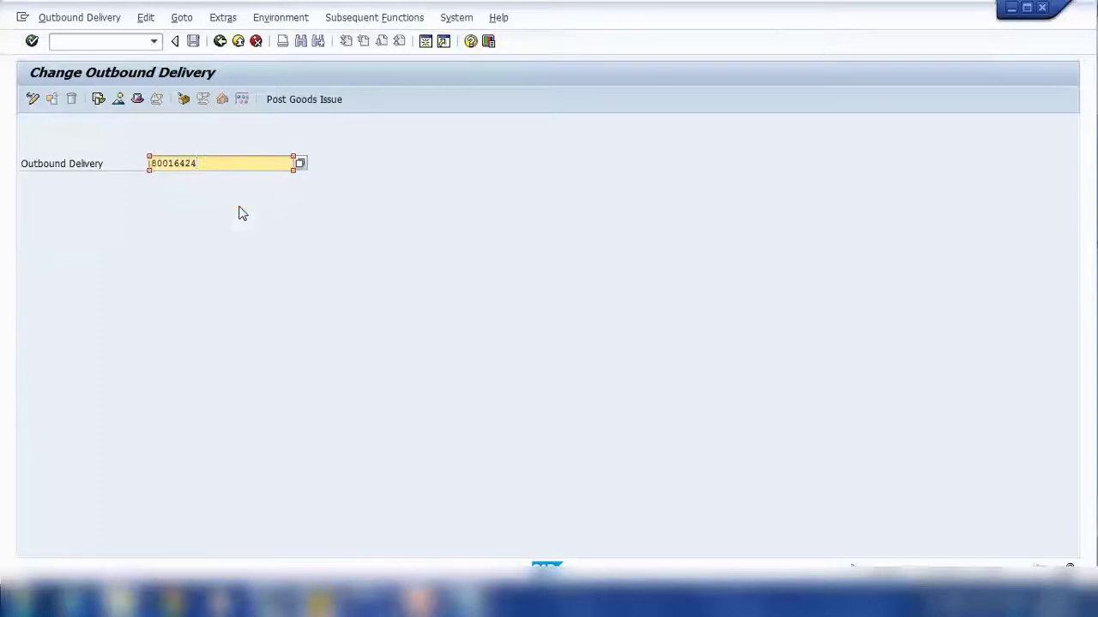
pyautogui.press('Return')
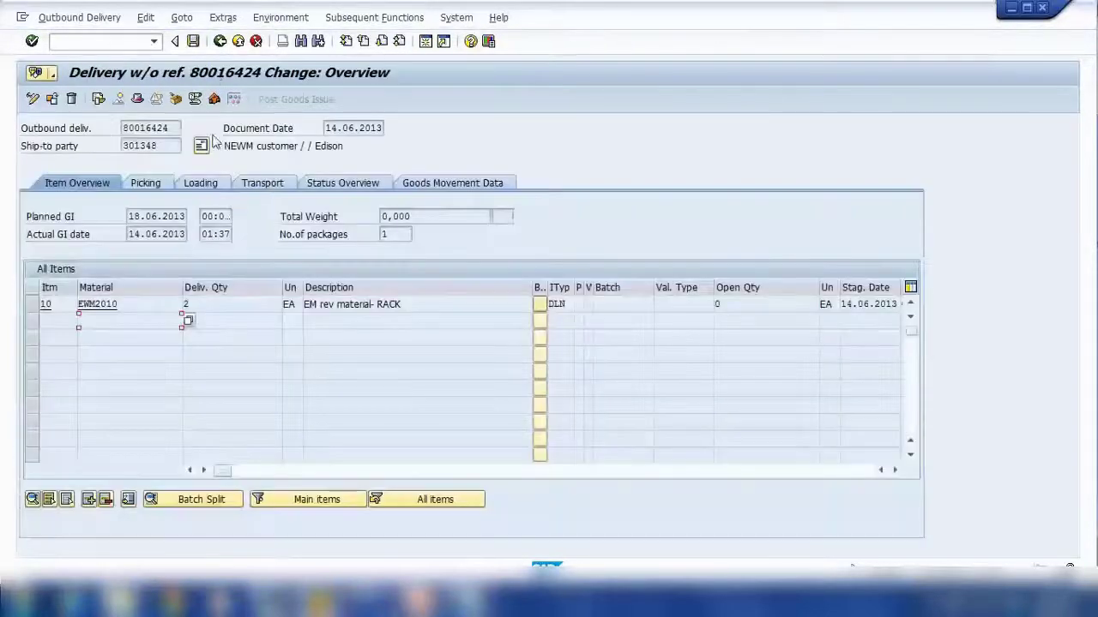
pyautogui.press('F3')
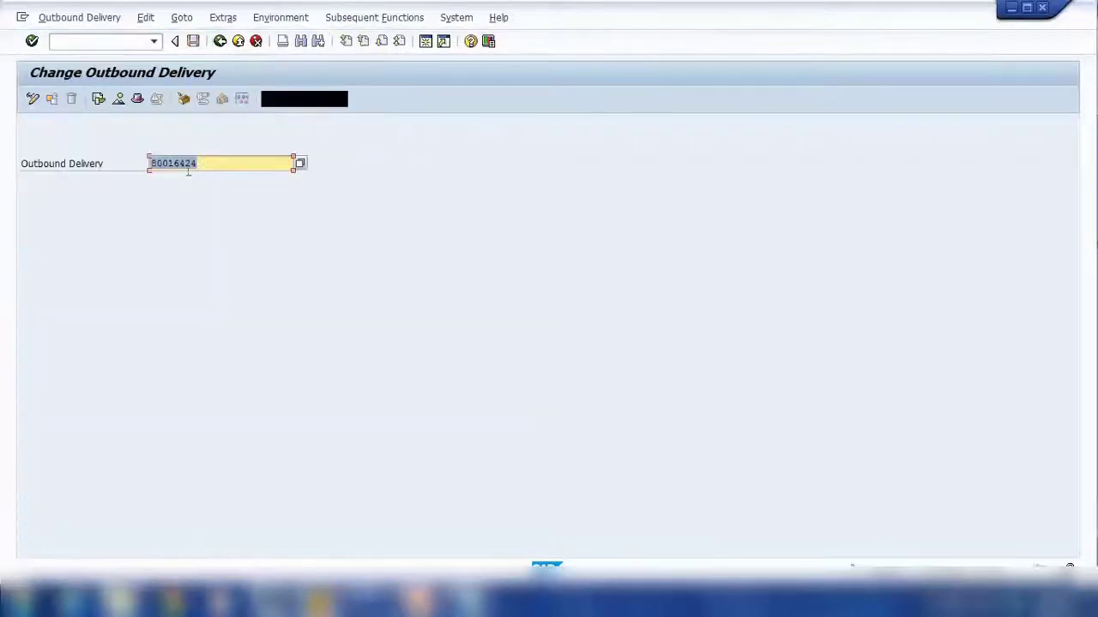
pyautogui.press('BackSpace')
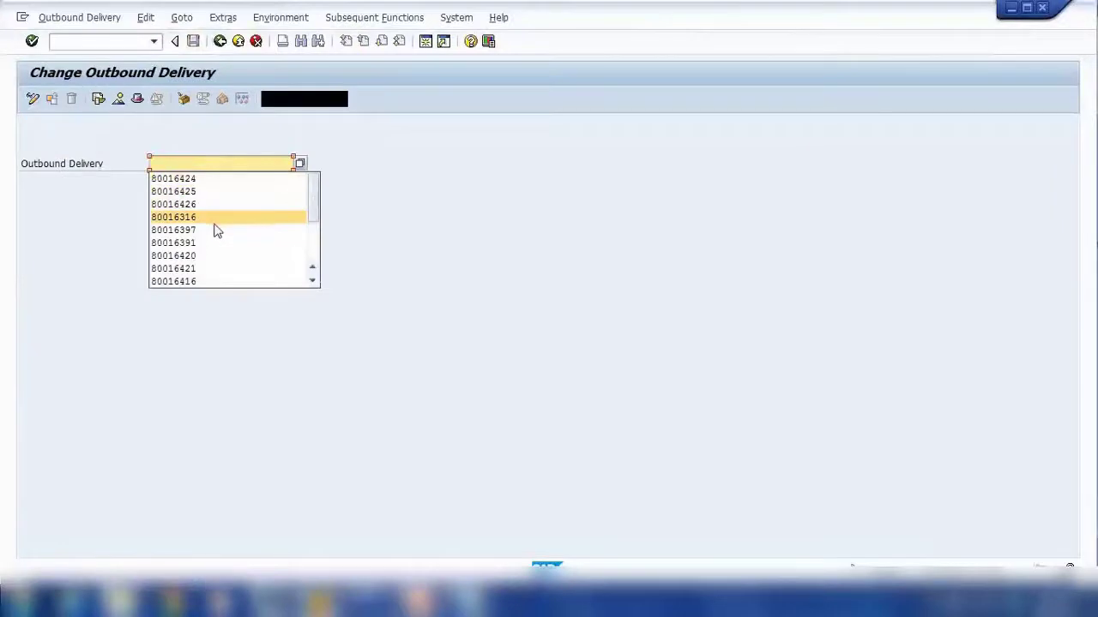
pyautogui.click(217, 257)
pyautogui.press('Return')
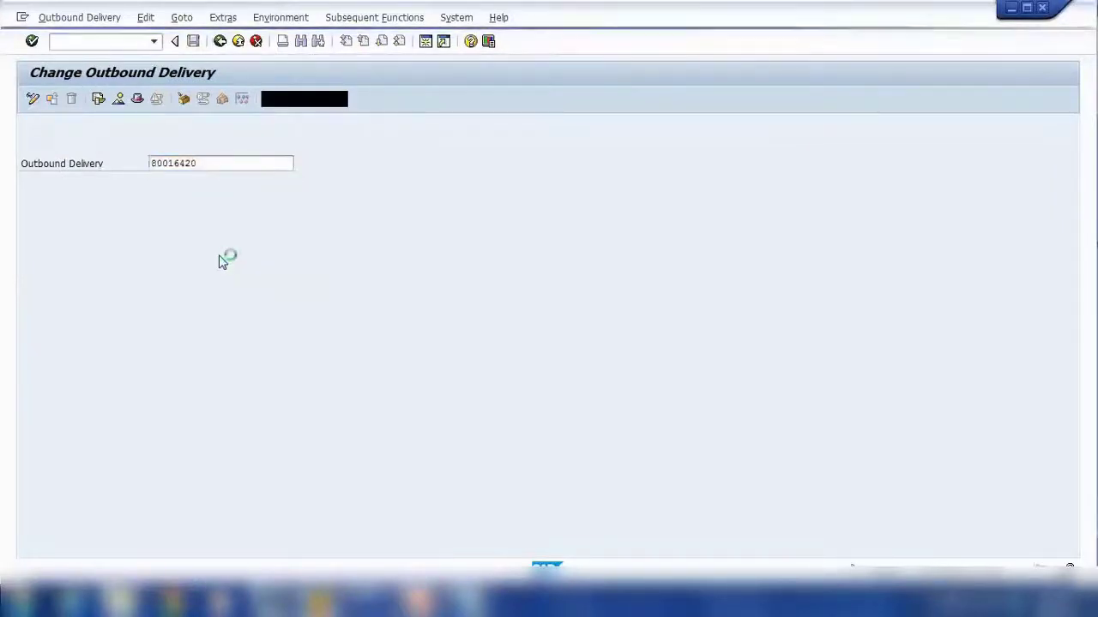
pyautogui.press('F3')
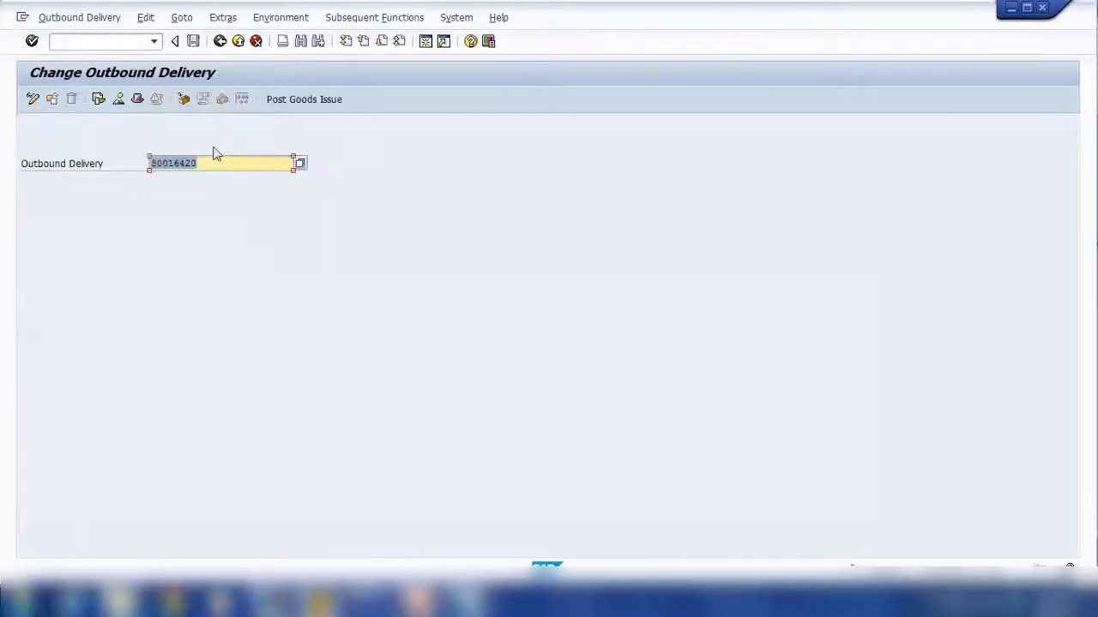
# Open outbound delivery 80016421 and examine its packed material and handling units
pyautogui.click(211, 162)
pyautogui.press('BackSpace')
pyautogui.write('1')
pyautogui.press('Return')
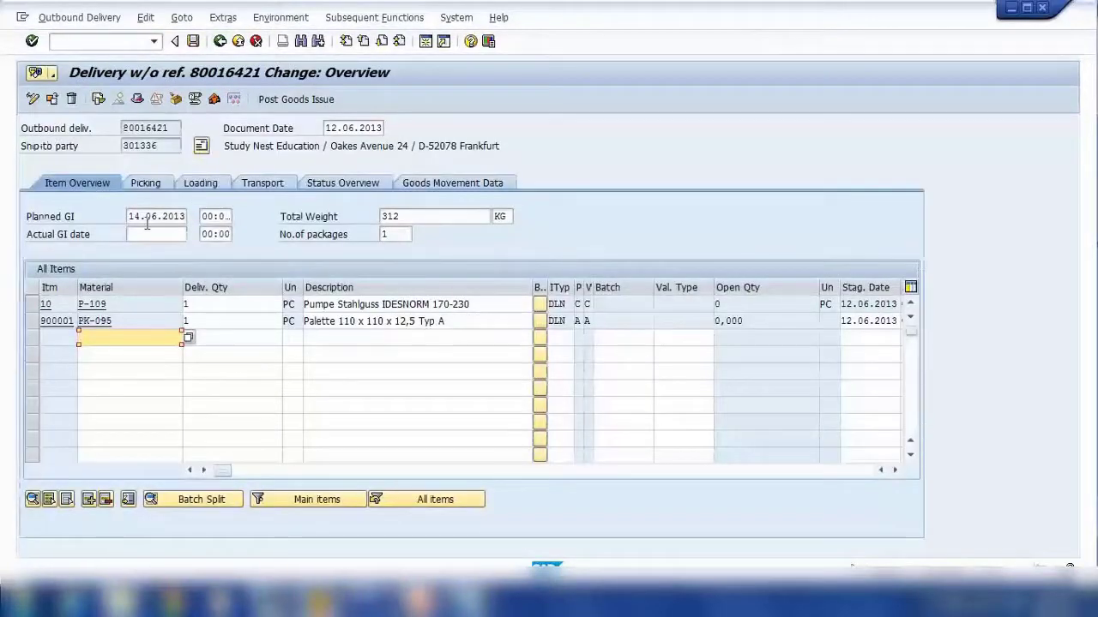
pyautogui.click(175, 99)
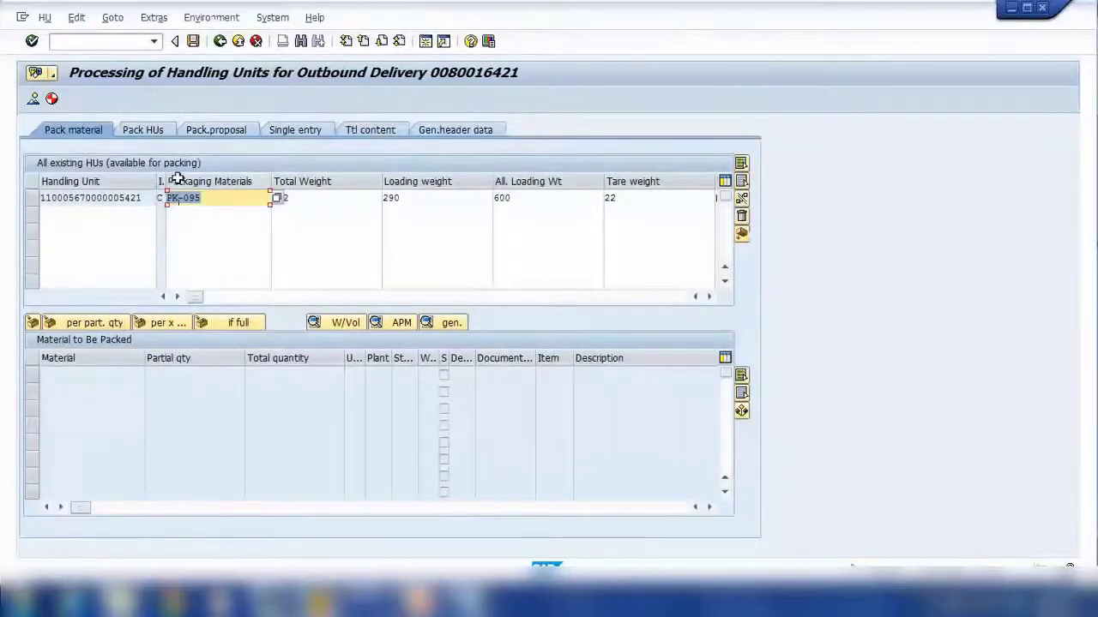
pyautogui.click(147, 134)
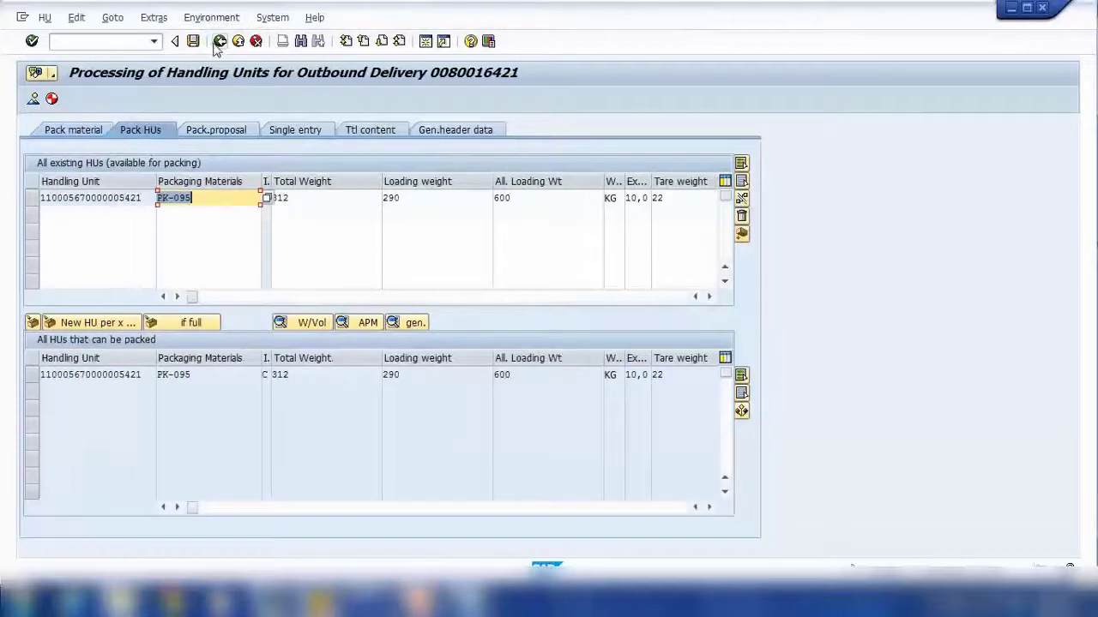
# Restart transaction VL02N and open outbound delivery 80016426 for changing
pyautogui.click(132, 42)
pyautogui.write('/nv')
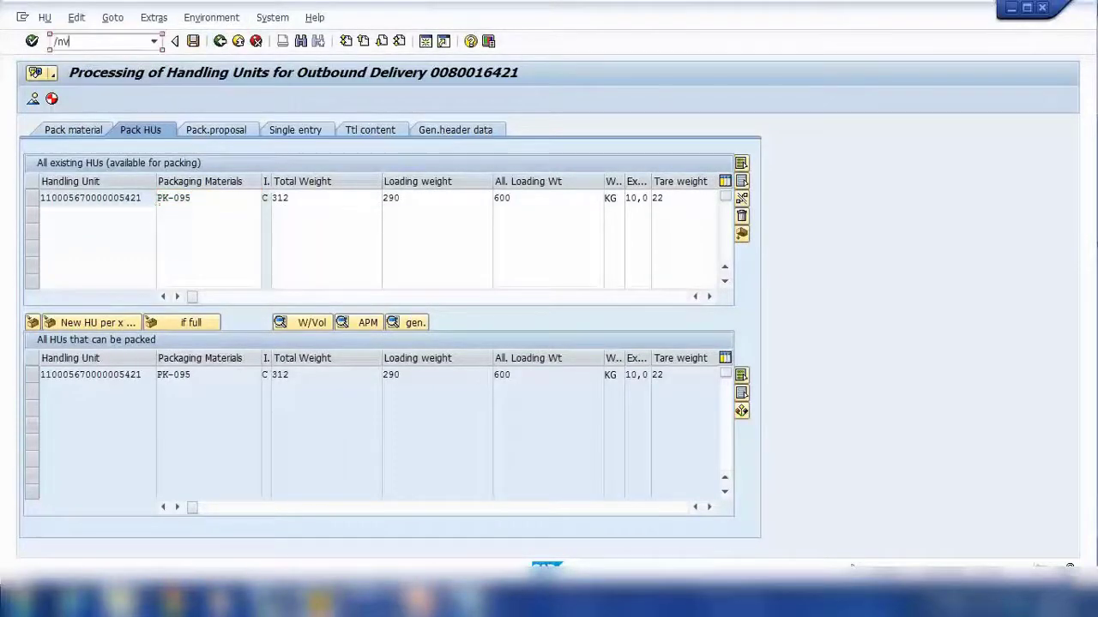
pyautogui.write('l02n')
pyautogui.press('Return')
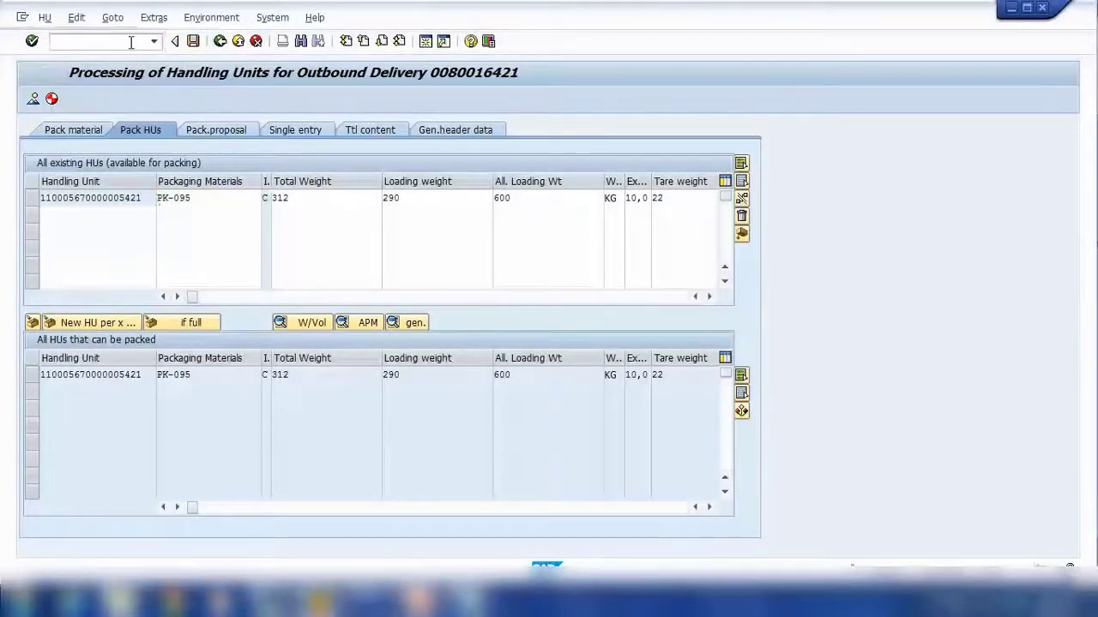
pyautogui.press('BackSpace')
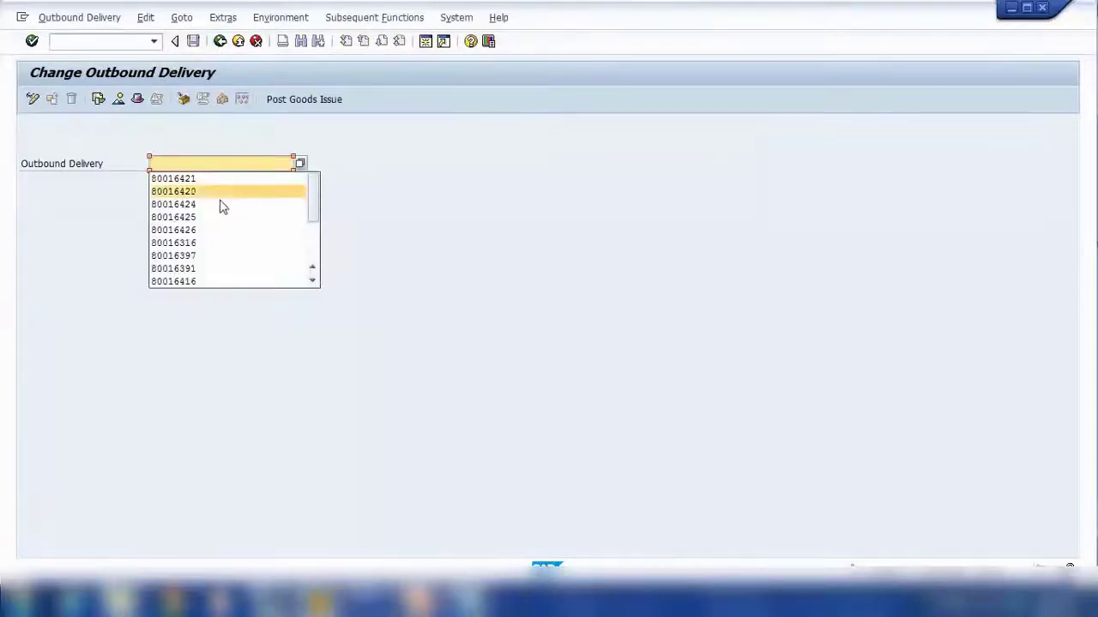
pyautogui.click(215, 233)
pyautogui.press('Return')
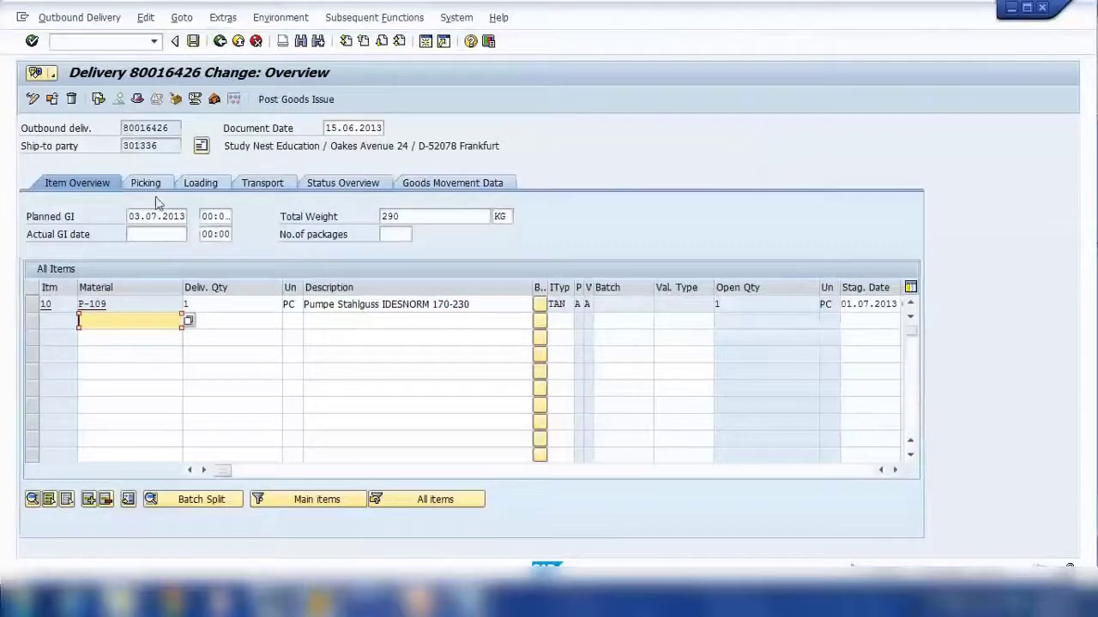
# In the handling unit processing of delivery 80016426, create a handling unit with packaging material PK-095
pyautogui.click(175, 100)
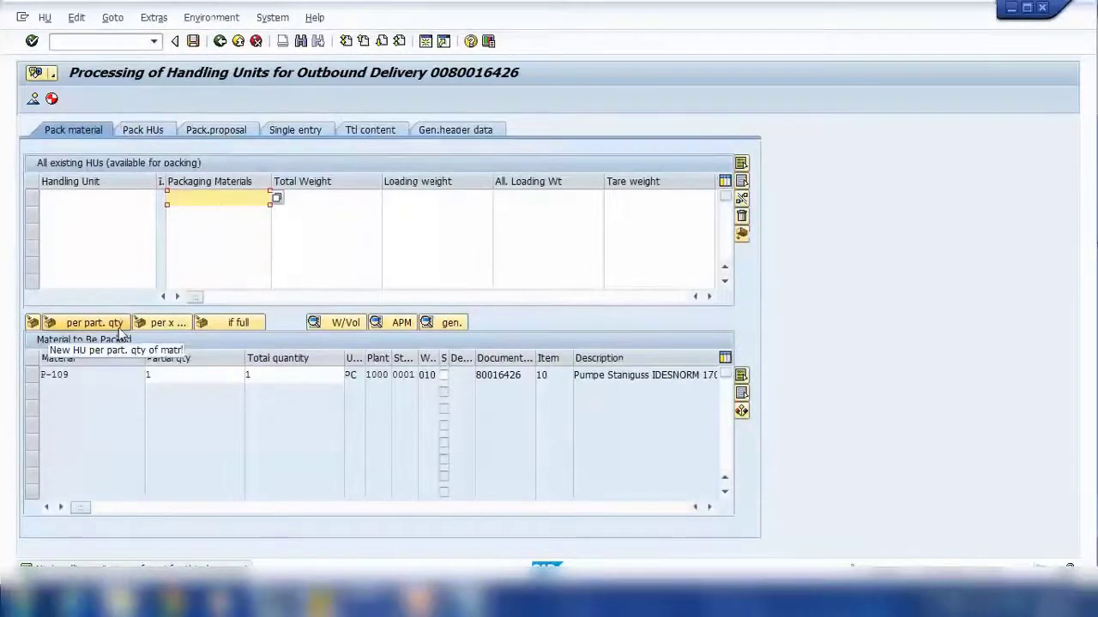
pyautogui.click(211, 199)
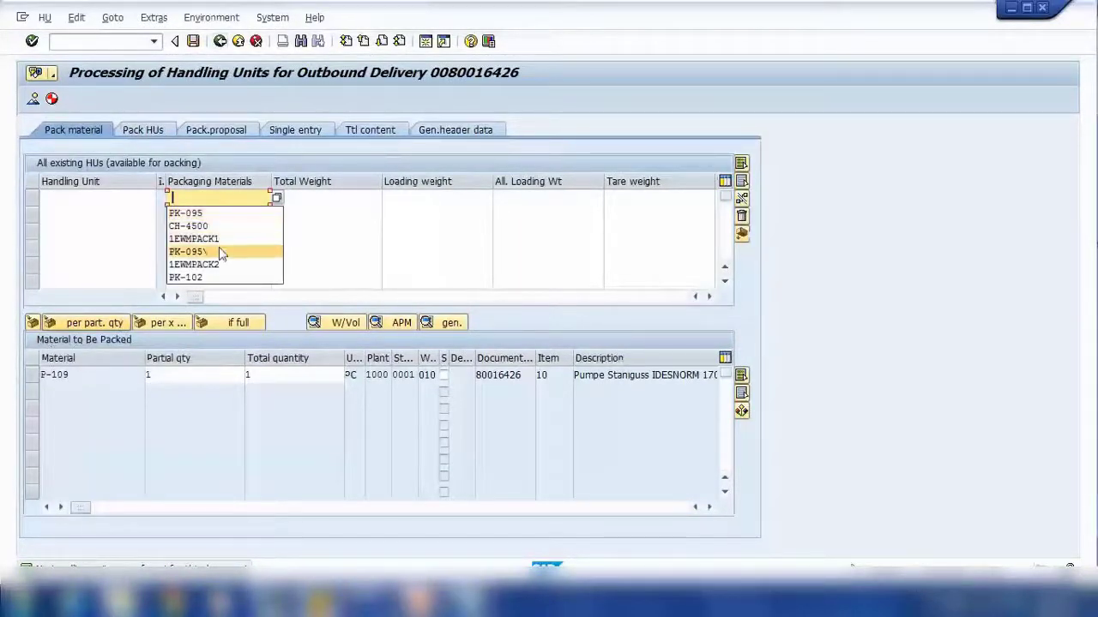
pyautogui.click(176, 212)
pyautogui.press('Return')
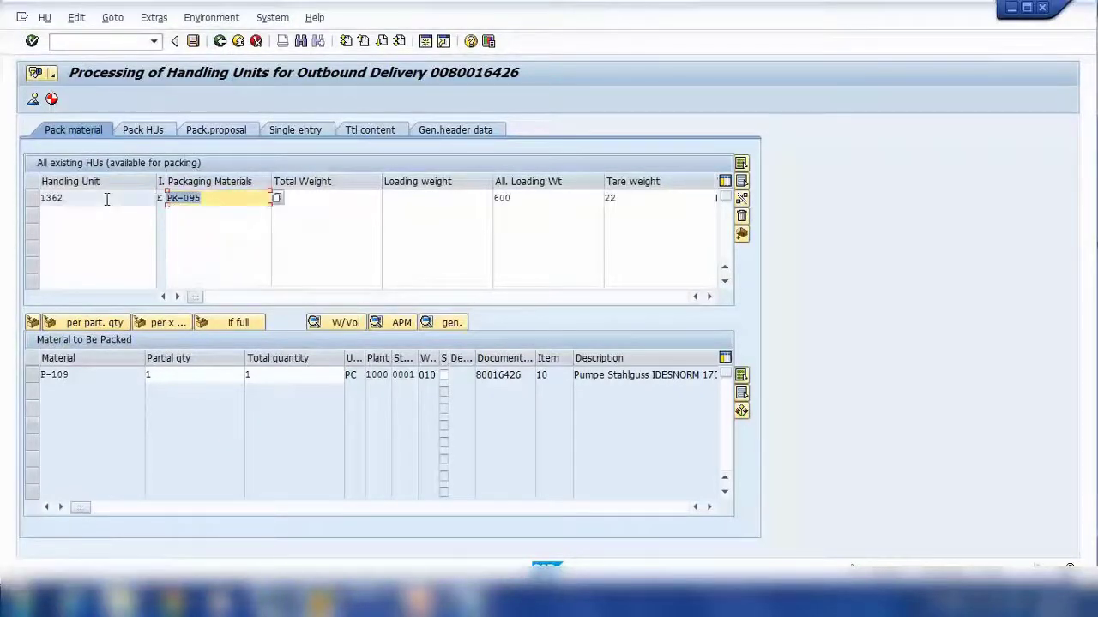
# Pack material P-109 into the PK-095 handling unit, then save outbound delivery 80016426 and reopen it for changing
pyautogui.click(34, 378)
pyautogui.click(33, 322)
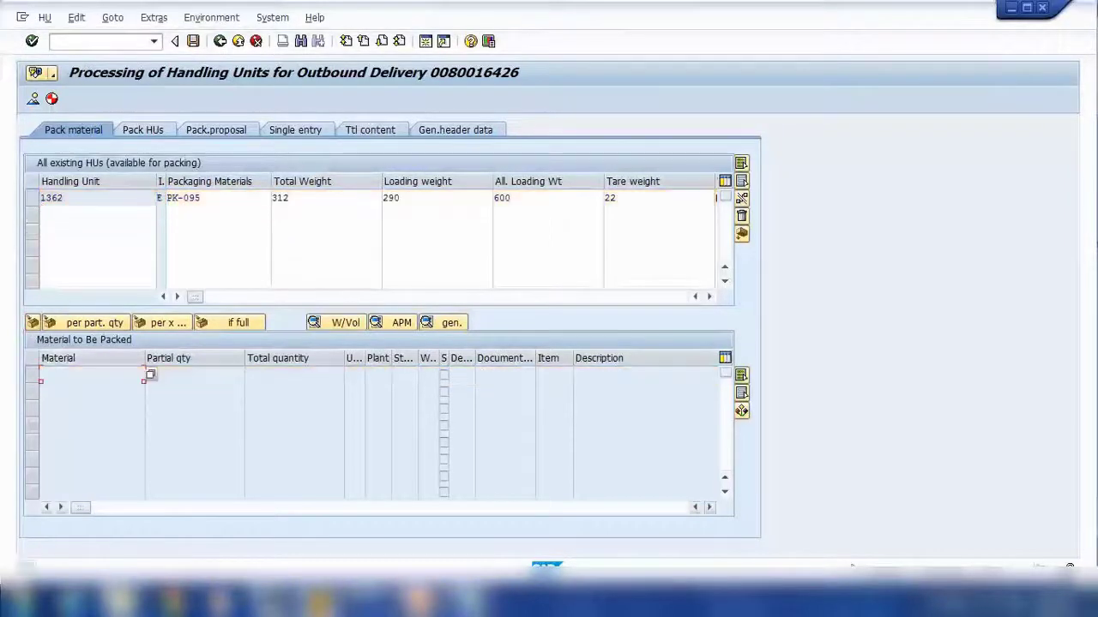
pyautogui.click(193, 42)
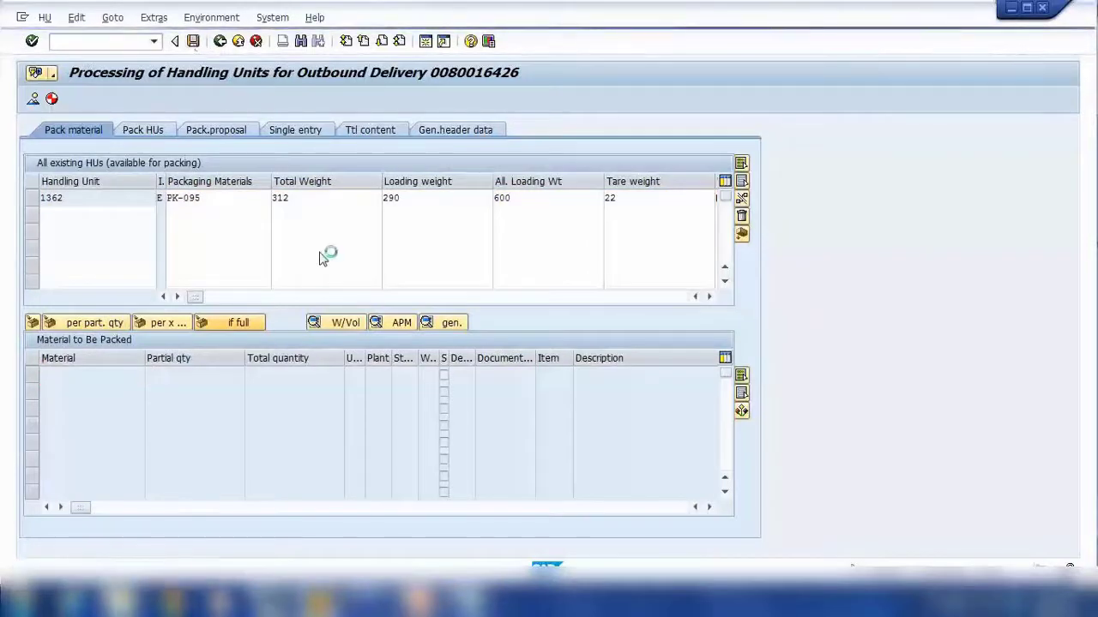
pyautogui.press('Return')
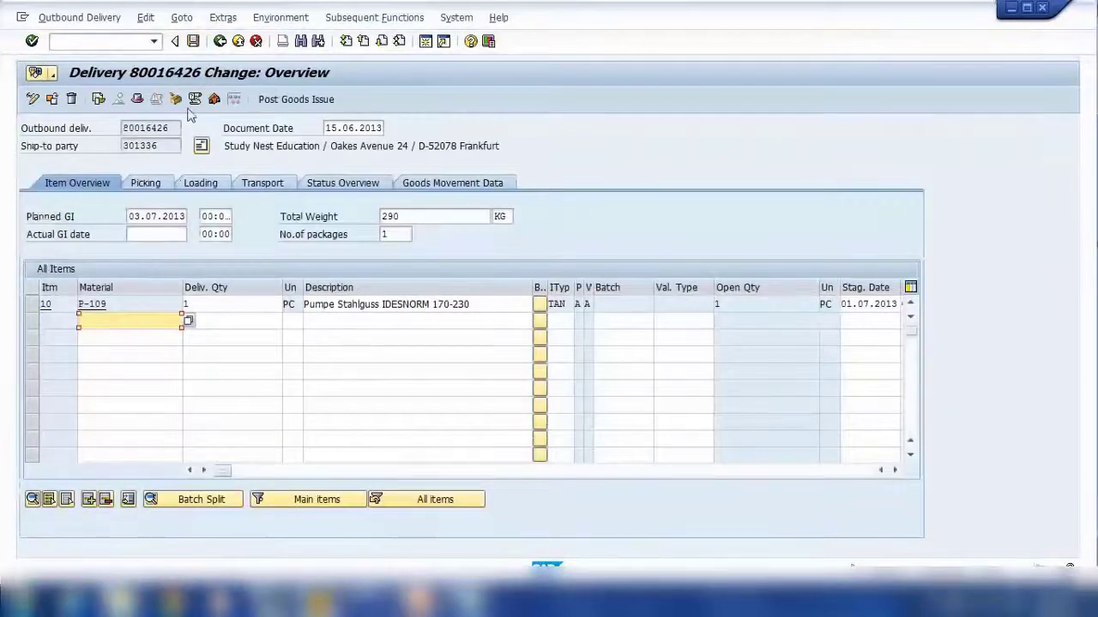
# Switch to the PowerPoint presentation and look through the packing slides around the Handling Units slide
pyautogui.click(364, 604)
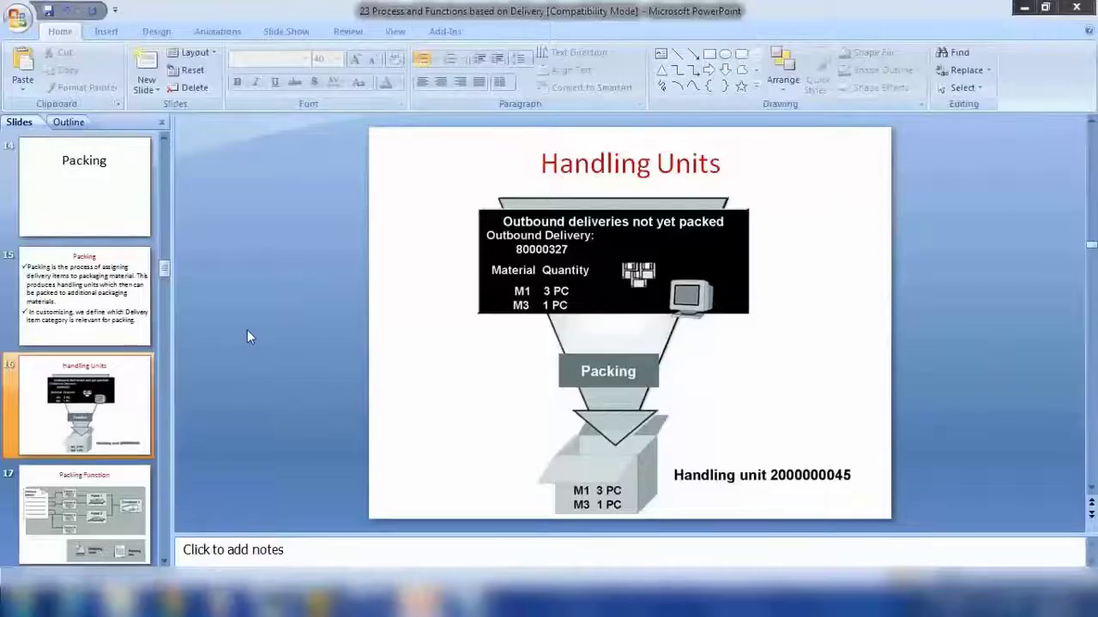
pyautogui.click(117, 388)
pyautogui.scroll(-2, 116, 388)
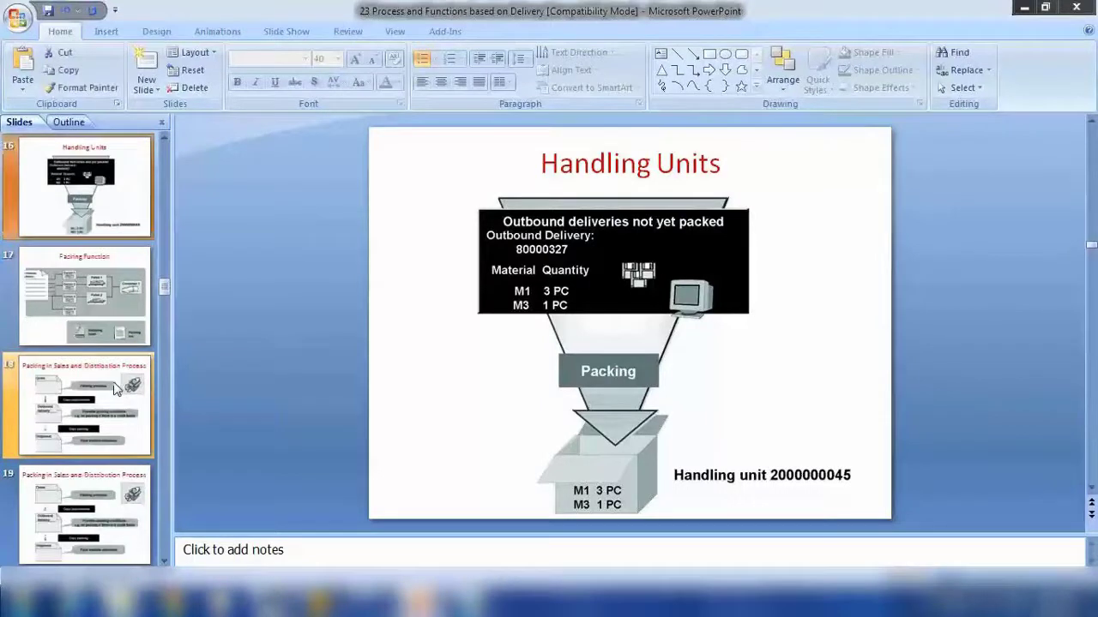
pyautogui.scroll(1, 117, 388)
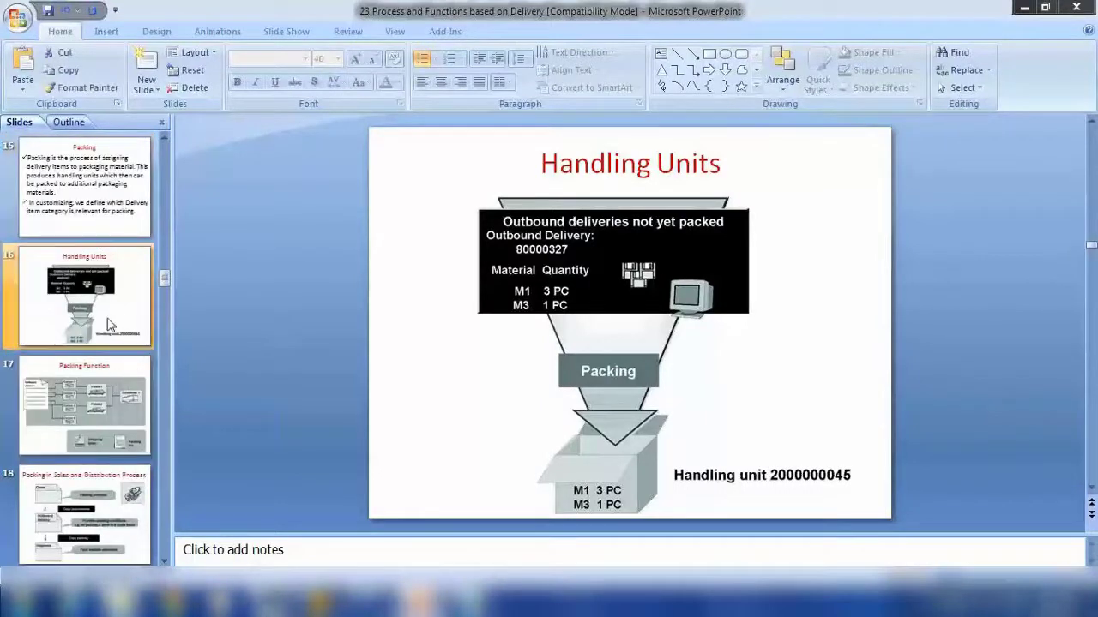